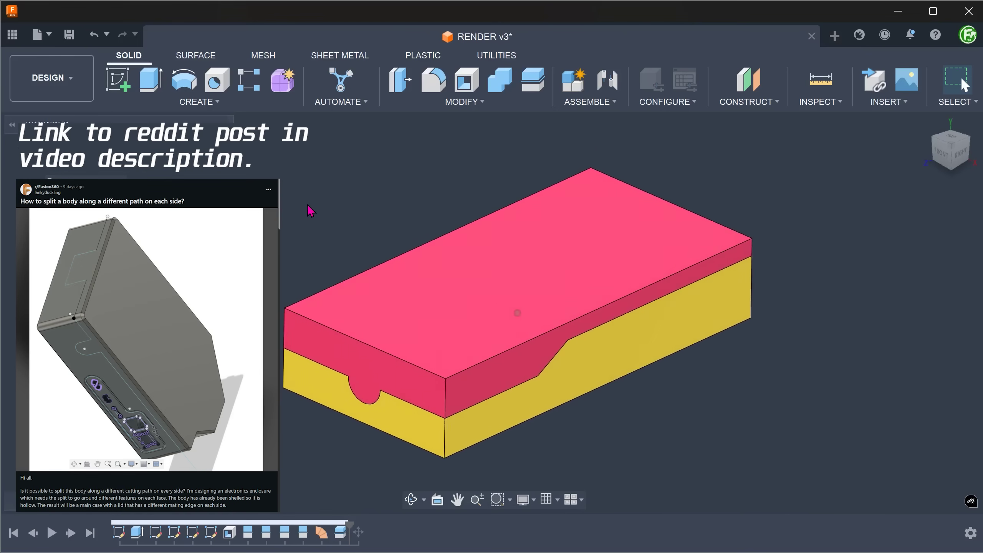
{"action": "middle_click_drag", "start_coordinate": [311, 211], "coordinate": [309, 206], "text": "shift"}
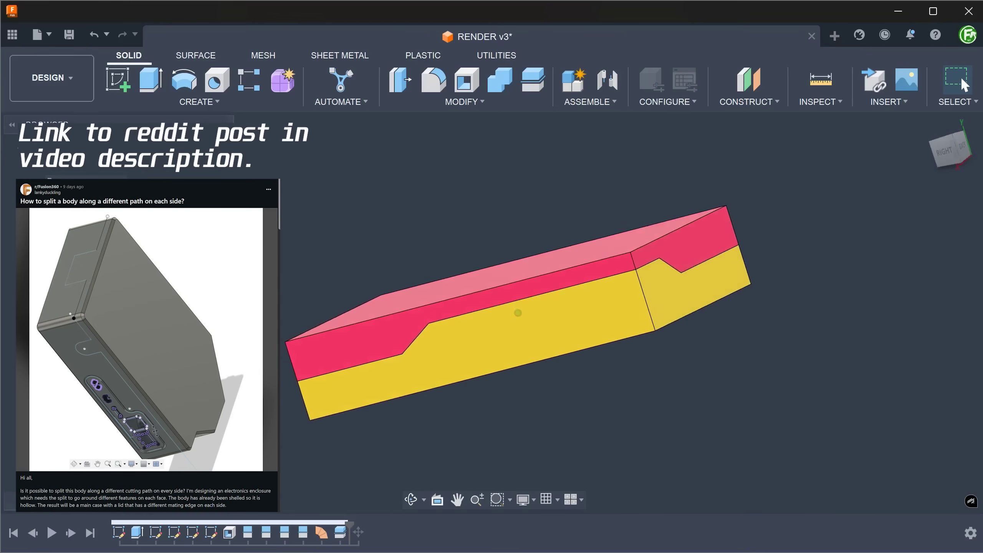
{"action": "middle_click_drag", "start_coordinate": [275, 513], "coordinate": [348, 523], "text": "shift"}
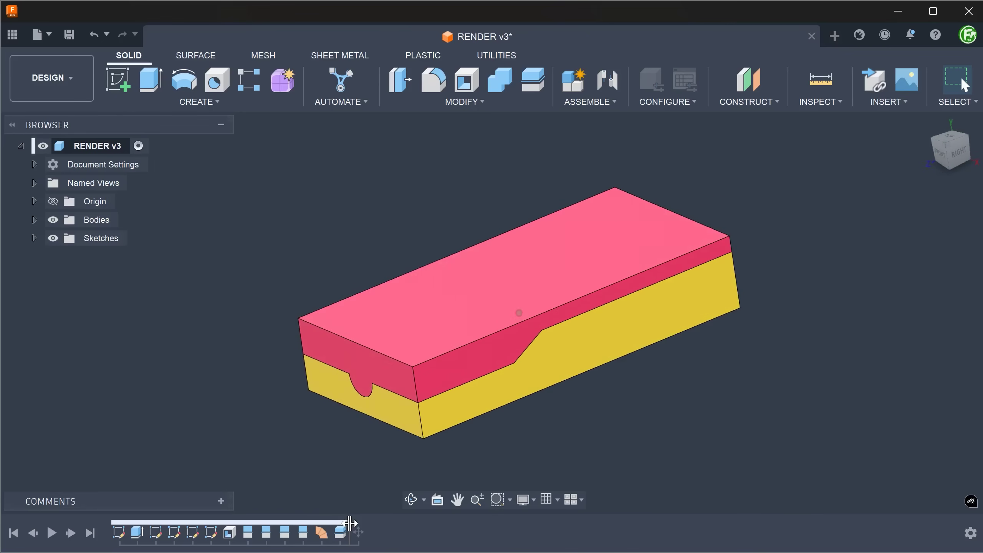
{"action": "left_click_drag", "start_coordinate": [350, 523], "coordinate": [368, 523]}
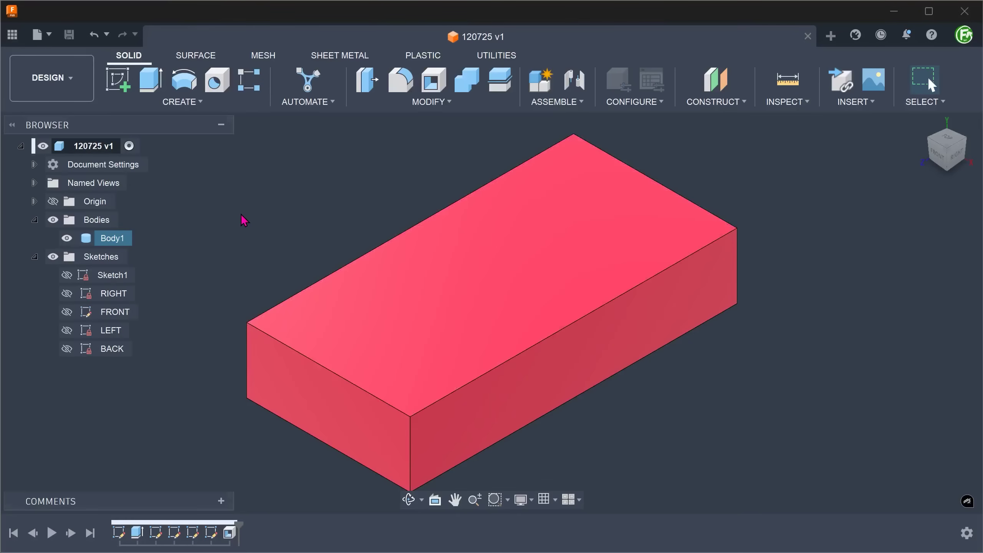
Set the opacity of Body1 to 50%.
{"action": "right_click", "coordinate": [131, 231]}
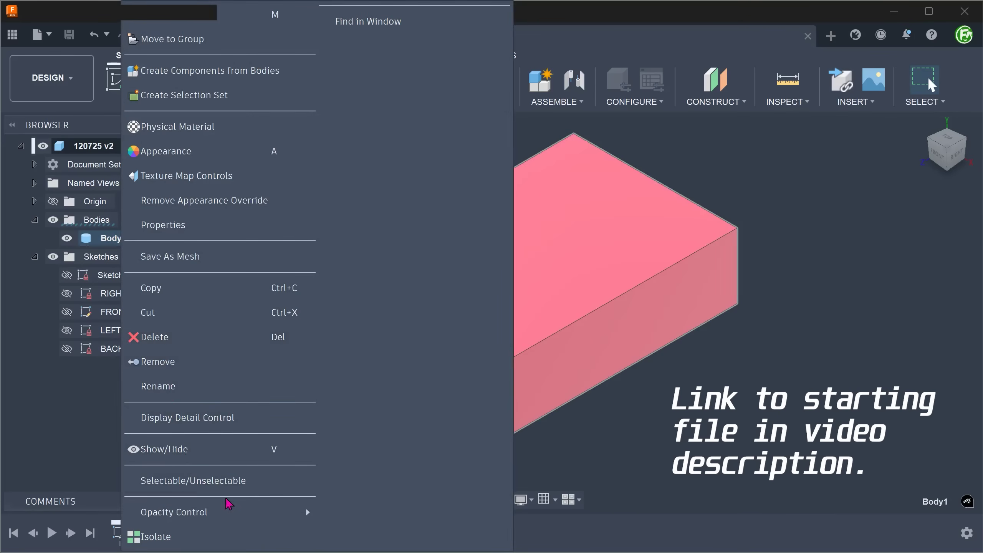
{"action": "mouse_move", "coordinate": [294, 512]}
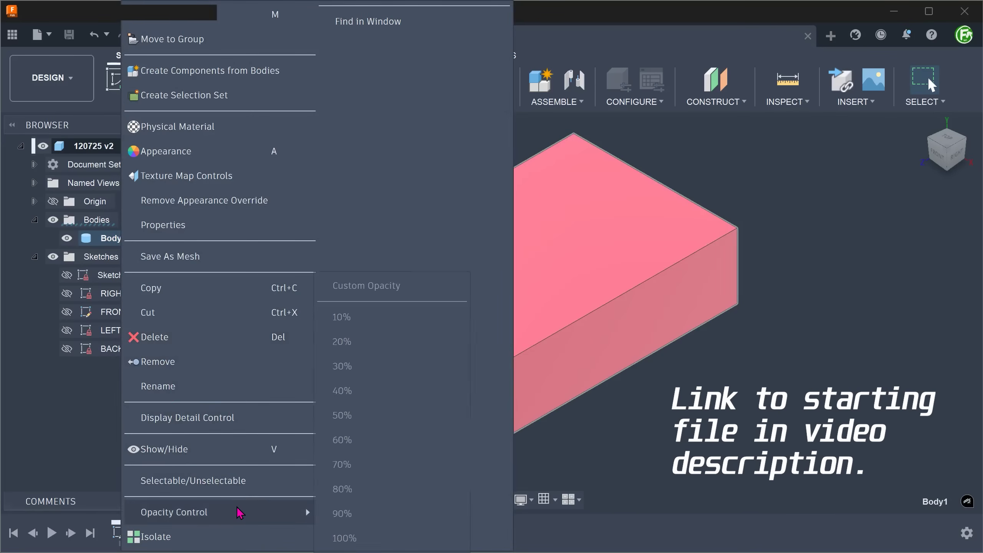
{"action": "left_click", "coordinate": [362, 416]}
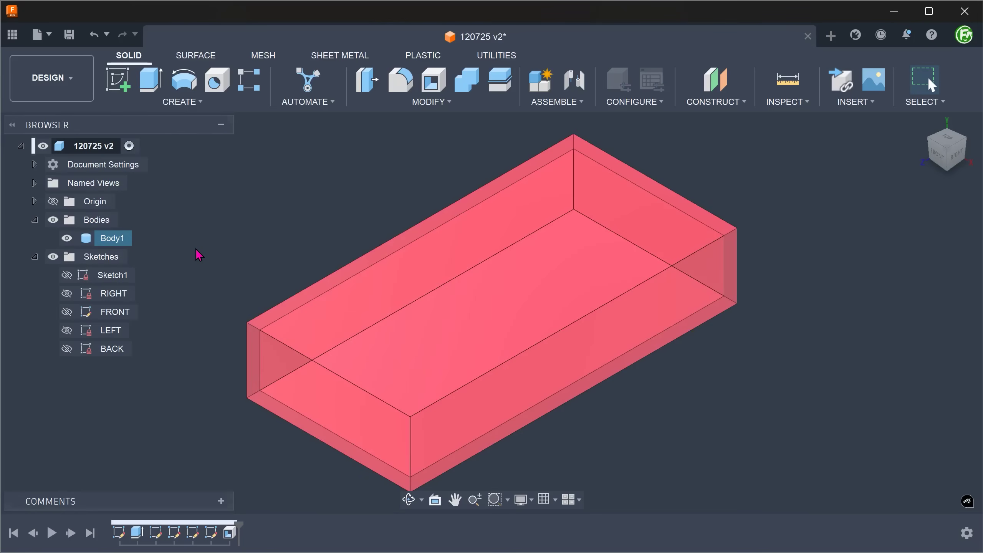
Show the RIGHT, FRONT, LEFT and BACK sketches that hold the split paths.
{"action": "left_click", "coordinate": [67, 292]}
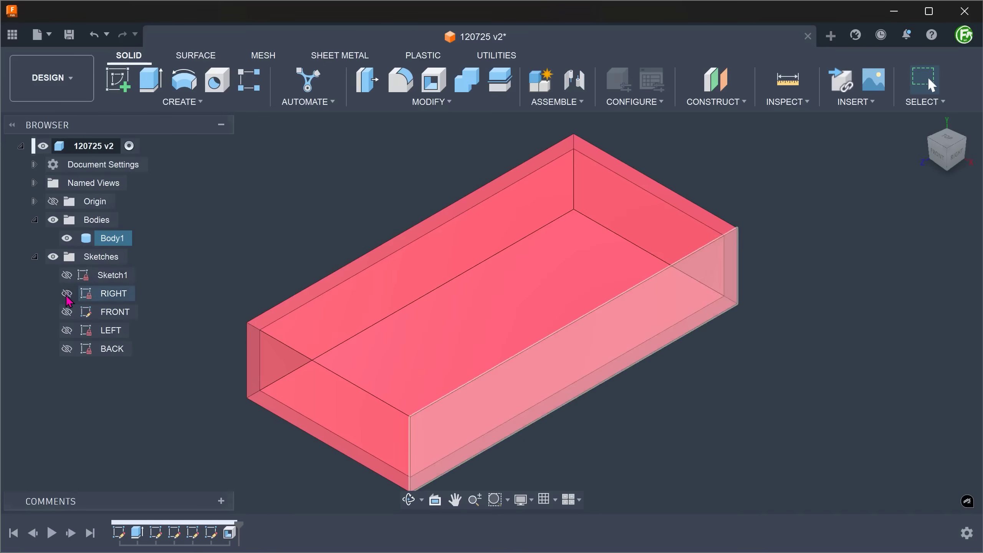
{"action": "left_click", "coordinate": [66, 312]}
{"action": "left_click", "coordinate": [64, 329]}
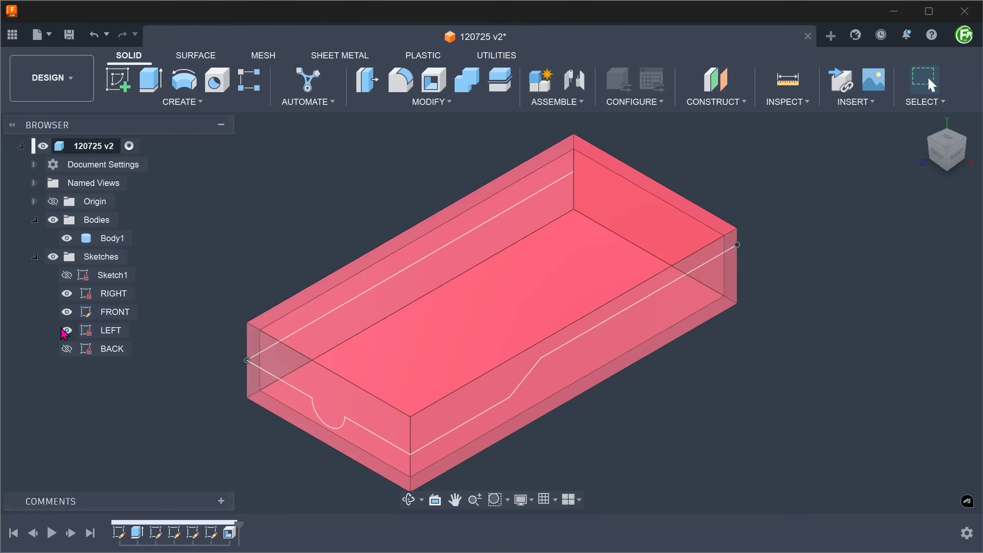
{"action": "left_click", "coordinate": [66, 349]}
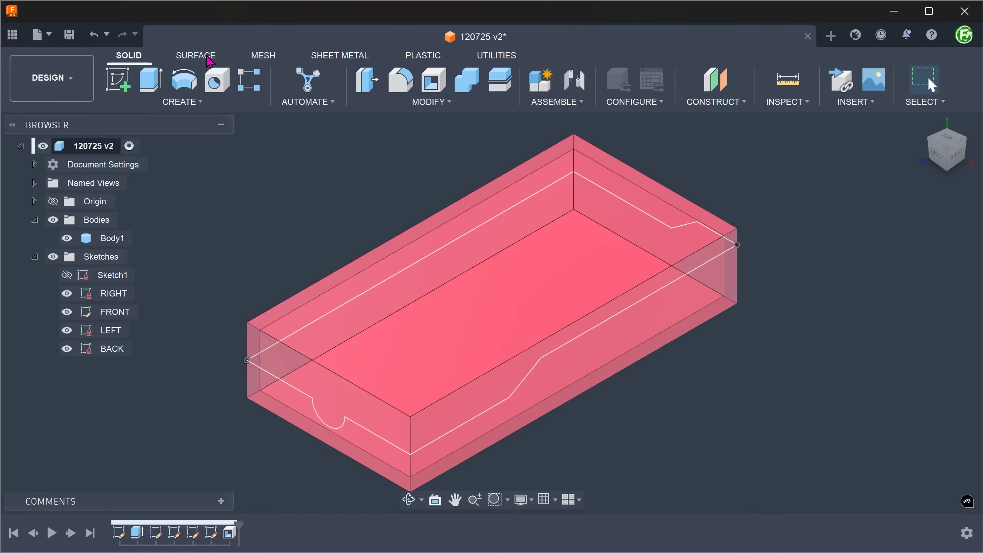
Create a ruled surface from the chained RIGHT sketch path with a distance of -5 mm as a new body.
{"action": "left_click", "coordinate": [205, 57]}
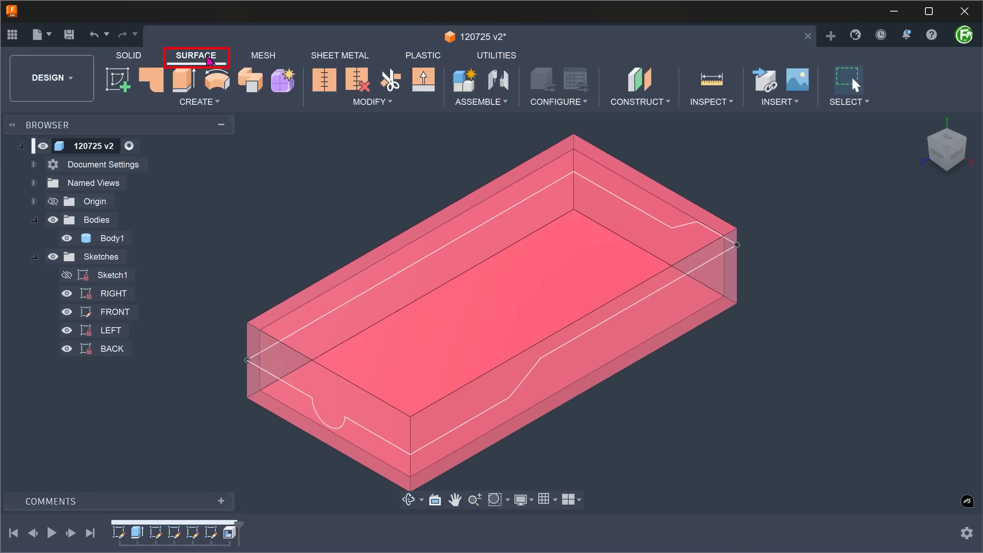
{"action": "left_click", "coordinate": [223, 102]}
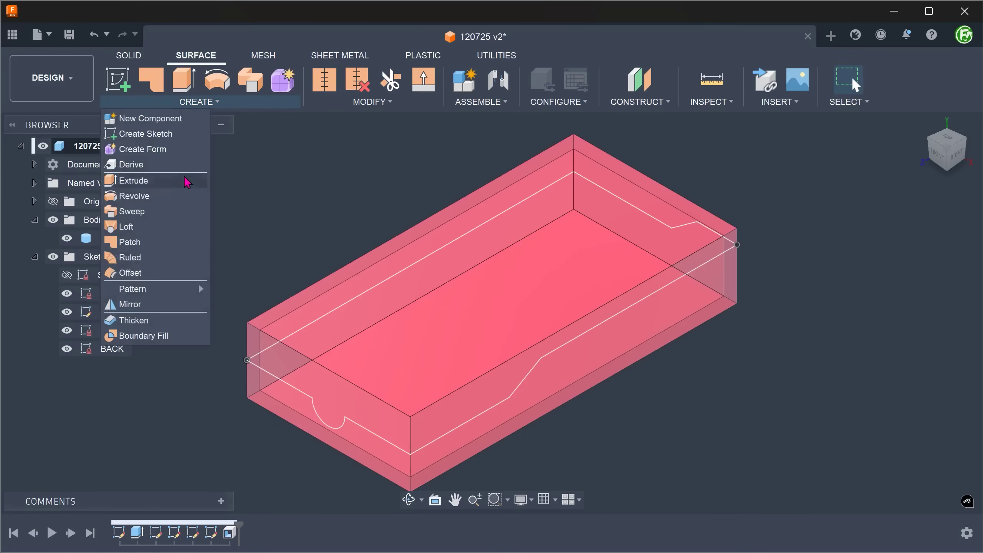
{"action": "left_click", "coordinate": [169, 259]}
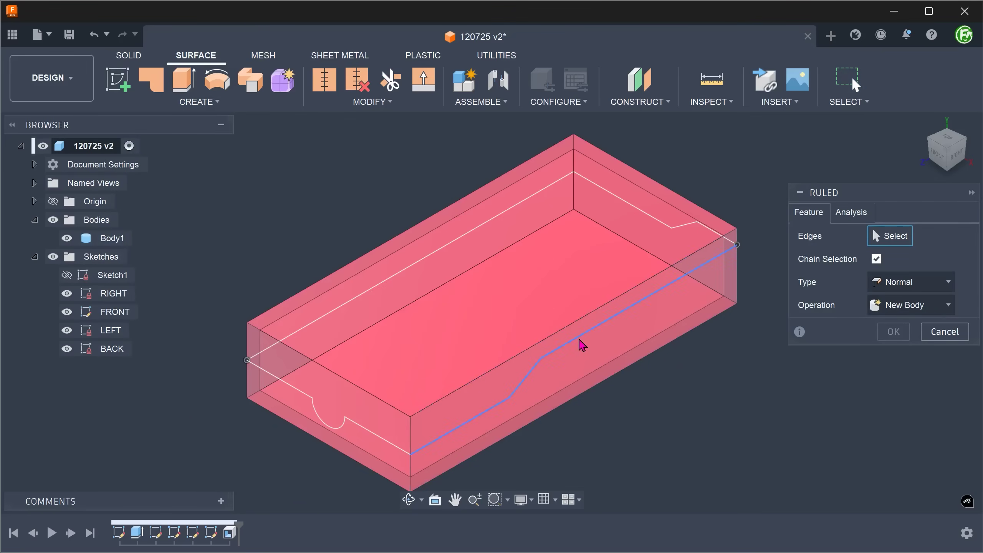
{"action": "left_click", "coordinate": [582, 344]}
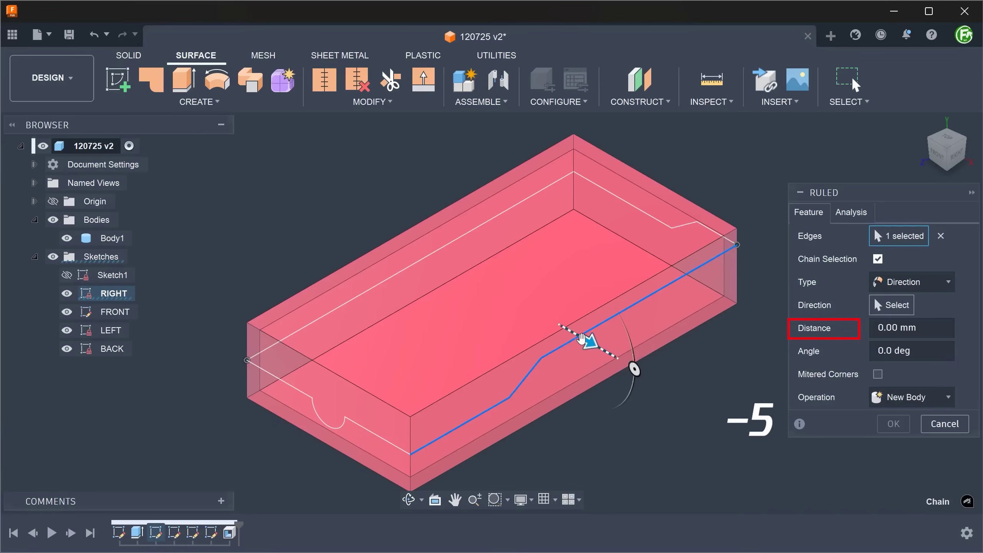
{"action": "left_click_drag", "start_coordinate": [587, 340], "coordinate": [569, 331]}
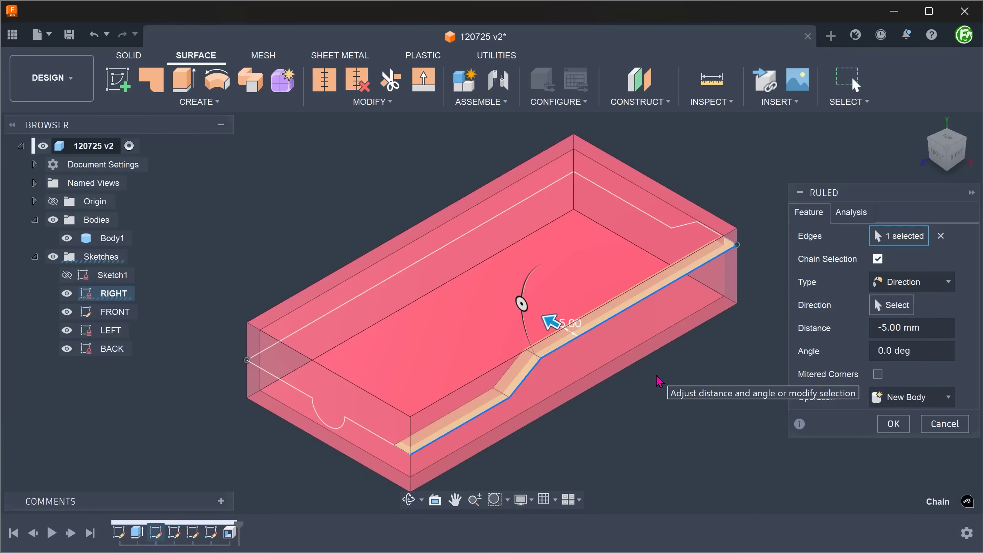
{"action": "left_click", "coordinate": [893, 423]}
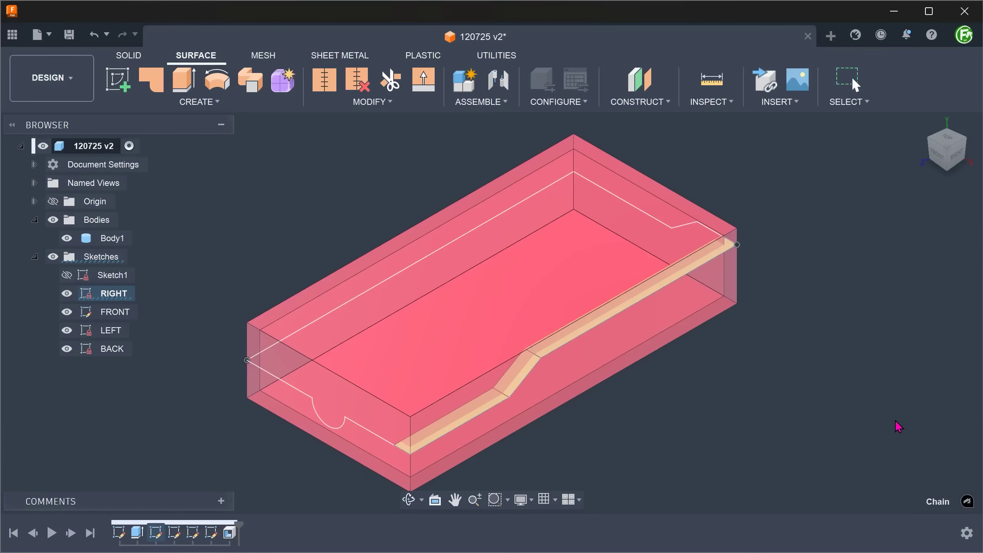
Create another ruled surface from the chained FRONT sketch path with a distance of -5 mm.
{"action": "right_click", "coordinate": [669, 427]}
{"action": "left_click", "coordinate": [659, 377]}
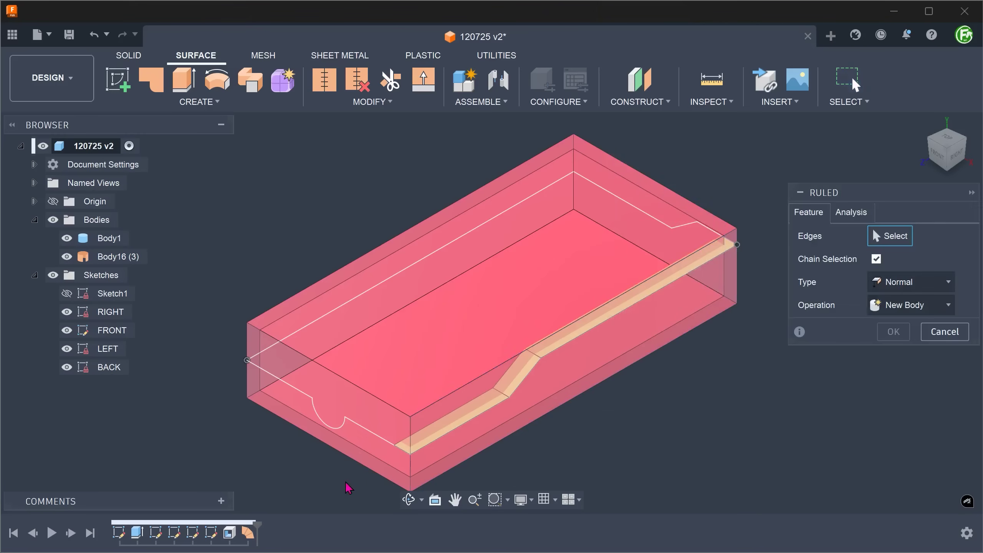
{"action": "left_click", "coordinate": [314, 401]}
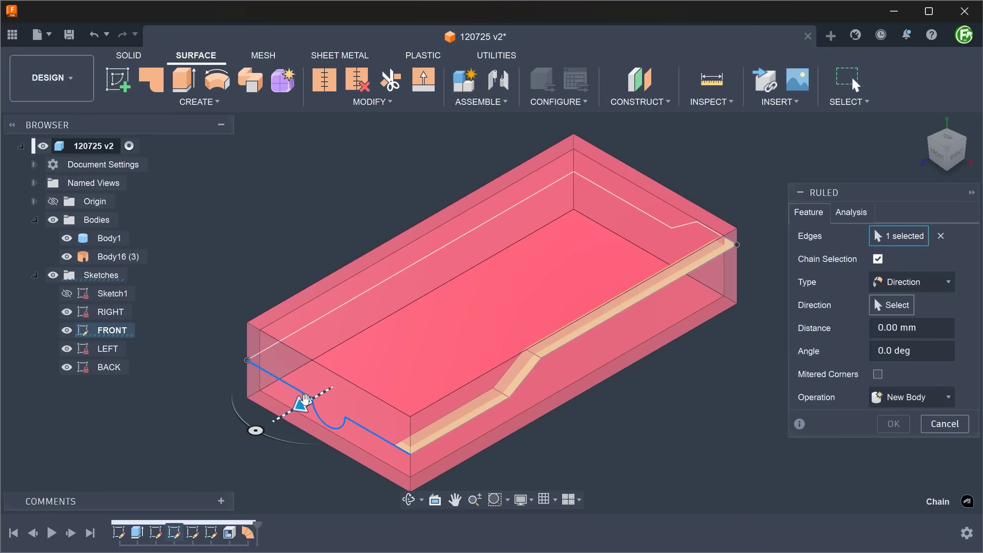
{"action": "left_click_drag", "start_coordinate": [304, 401], "coordinate": [317, 394]}
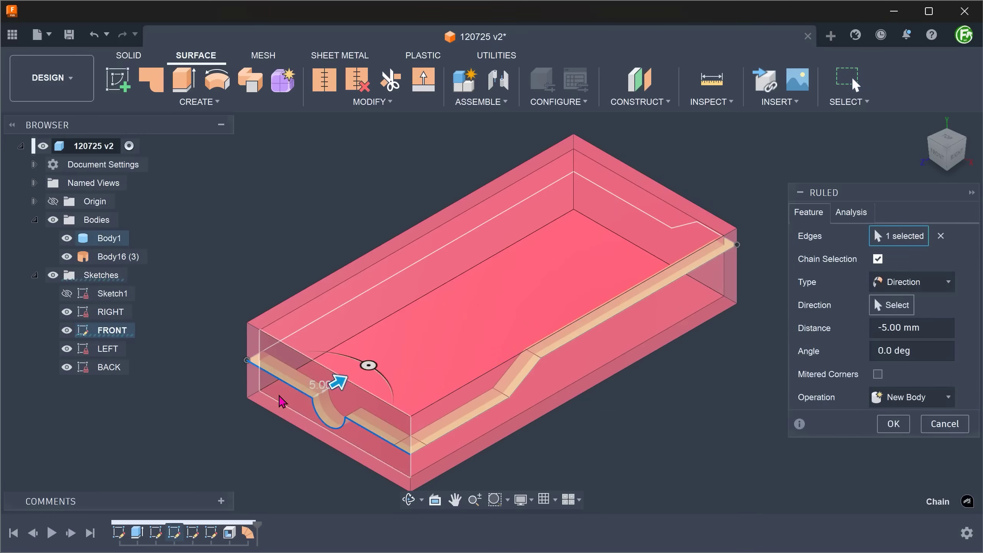
{"action": "left_click", "coordinate": [886, 426]}
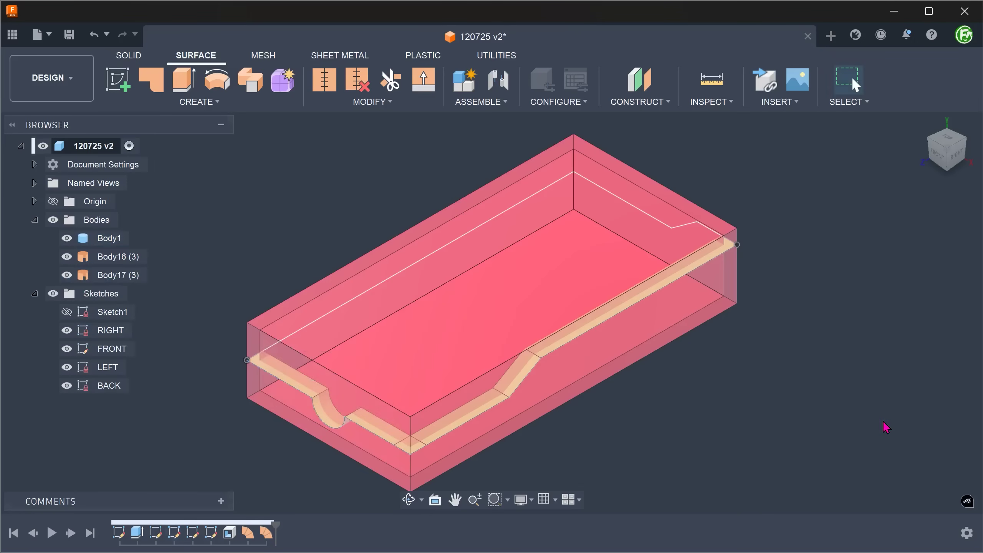
Create a ruled surface from the LEFT sketch line with a distance of -5 mm.
{"action": "right_click", "coordinate": [218, 209]}
{"action": "left_click", "coordinate": [225, 158]}
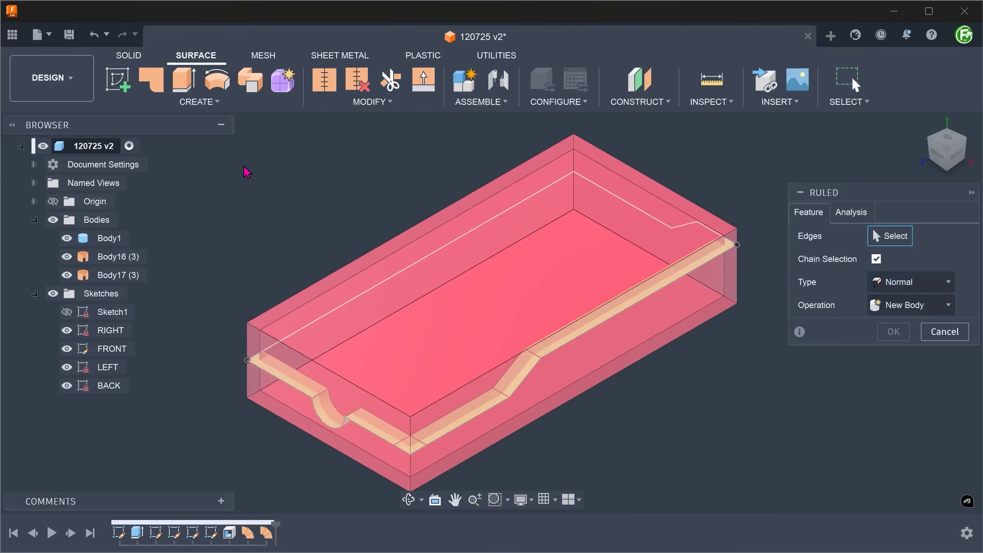
{"action": "left_click", "coordinate": [384, 280]}
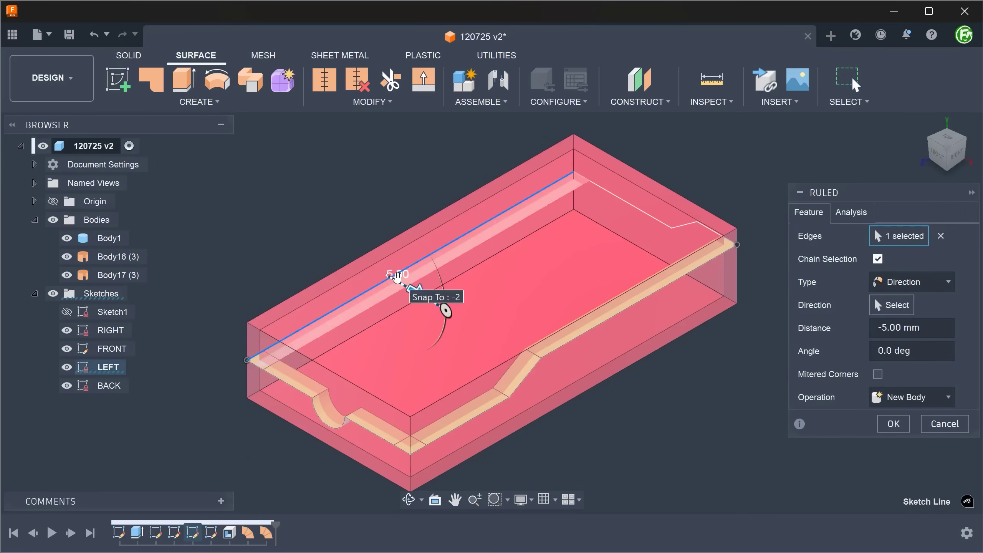
{"action": "left_click", "coordinate": [890, 424]}
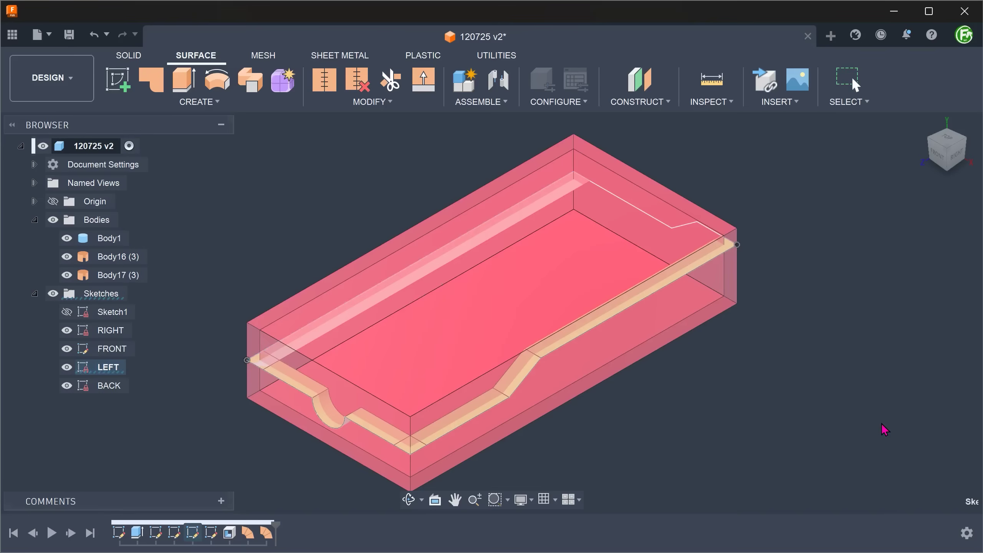
Create a ruled surface inward from the chained BACK sketch path, matching the width of the other three surfaces.
{"action": "right_click", "coordinate": [796, 197]}
{"action": "left_click", "coordinate": [798, 145]}
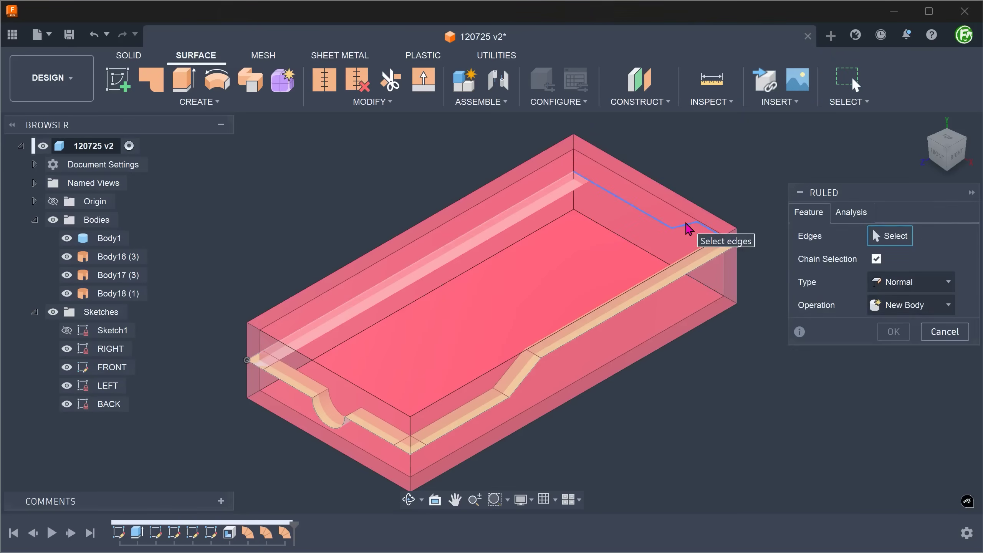
{"action": "left_click", "coordinate": [688, 225]}
{"action": "left_click_drag", "start_coordinate": [708, 216], "coordinate": [693, 229]}
{"action": "left_click", "coordinate": [886, 425]}
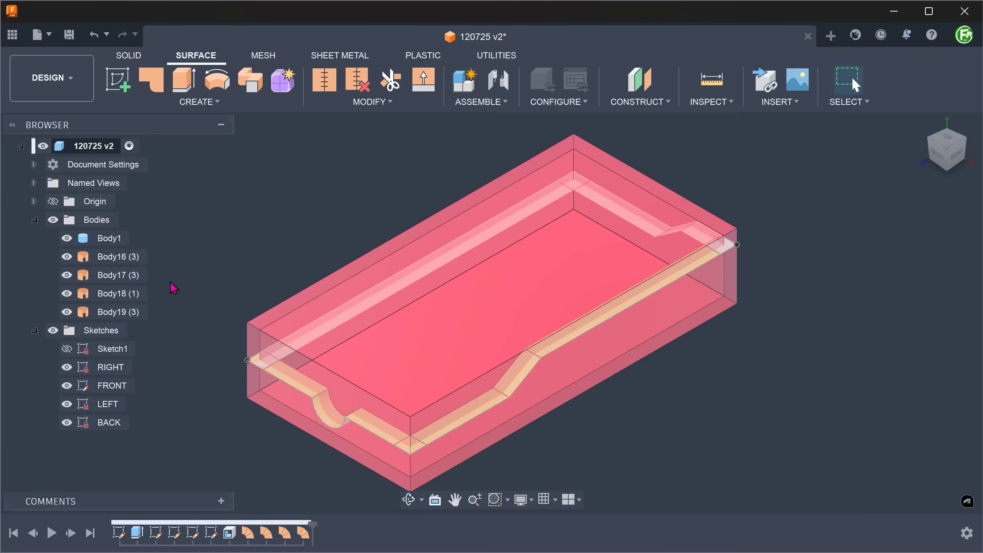
Hide Body1 and stitch the four ruled surfaces into one new body with a 0.10 mm tolerance.
{"action": "left_click", "coordinate": [66, 238]}
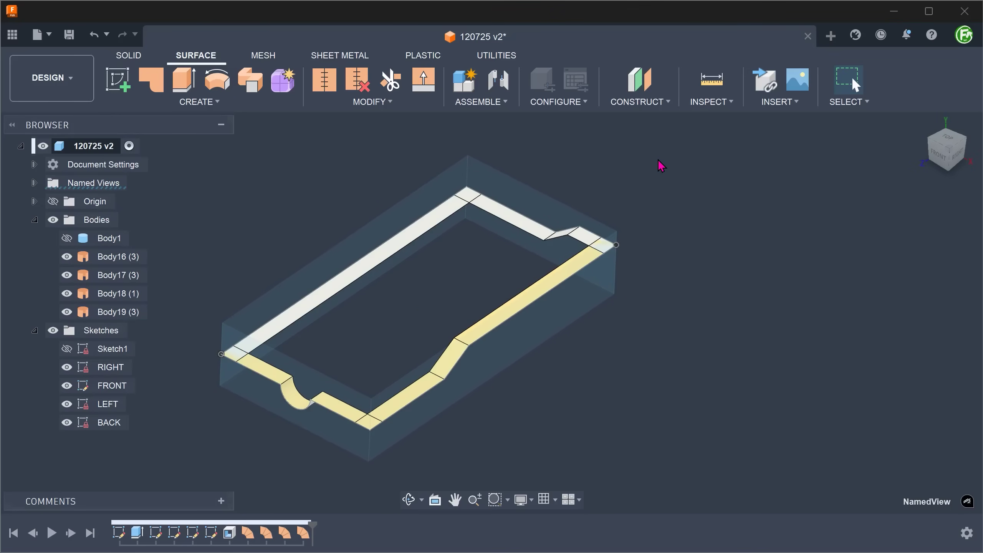
{"action": "left_click", "coordinate": [369, 104]}
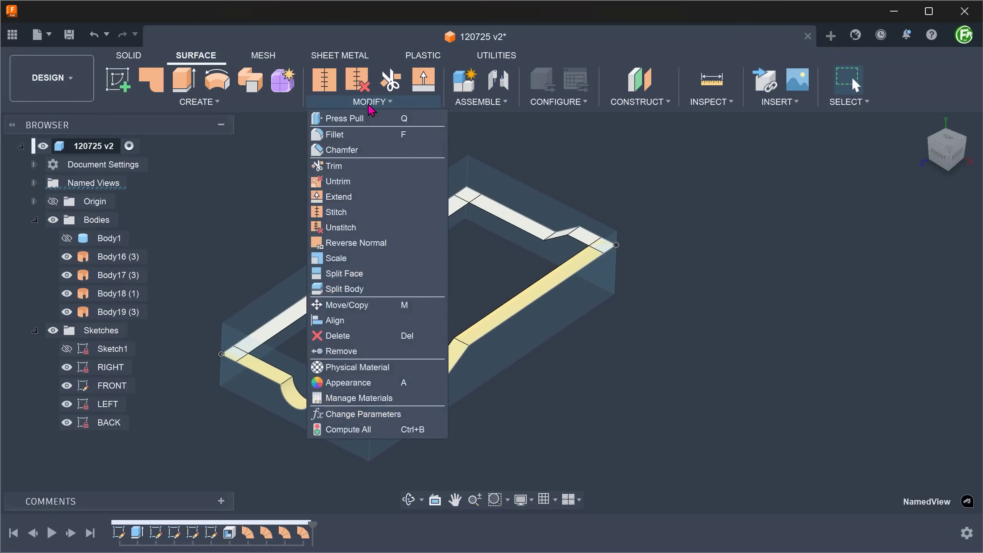
{"action": "left_click", "coordinate": [361, 212]}
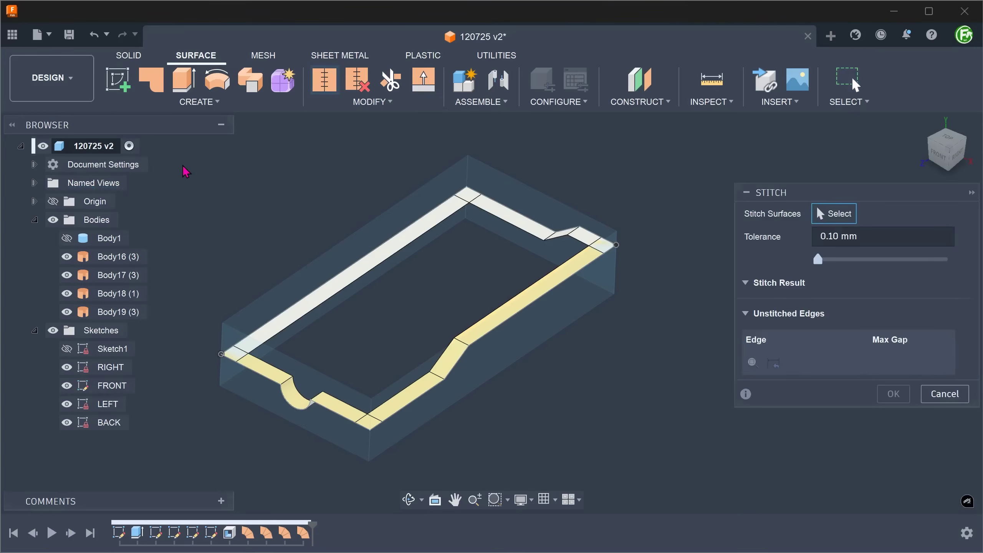
{"action": "left_click_drag", "start_coordinate": [186, 171], "coordinate": [661, 452]}
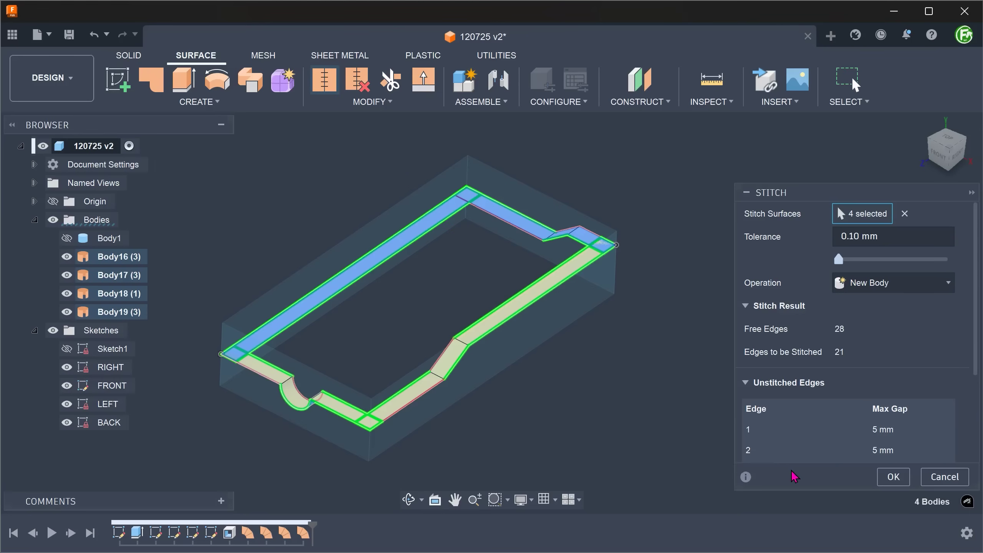
{"action": "left_click", "coordinate": [893, 478]}
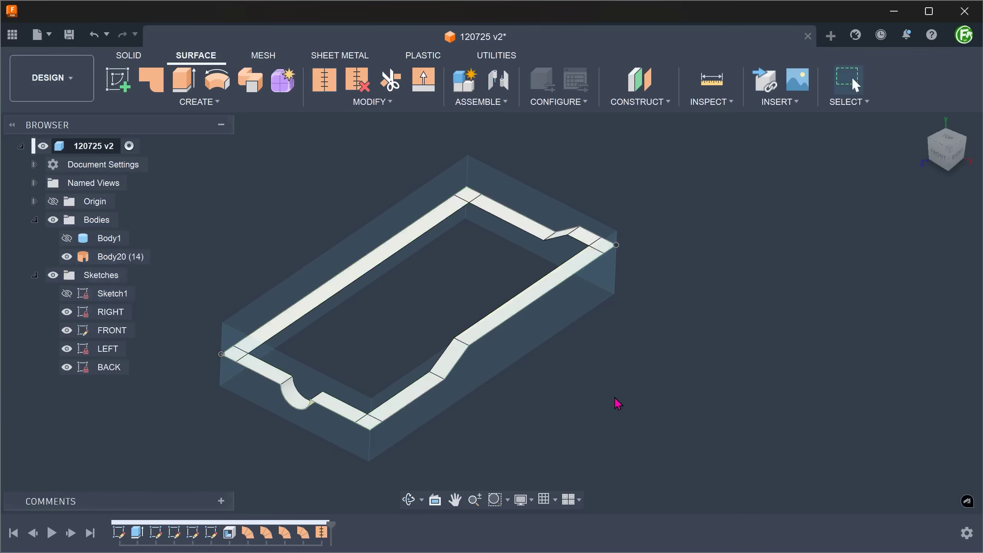
Highlight the stitched surface body to check it, and show Body1 again.
{"action": "left_click", "coordinate": [130, 259]}
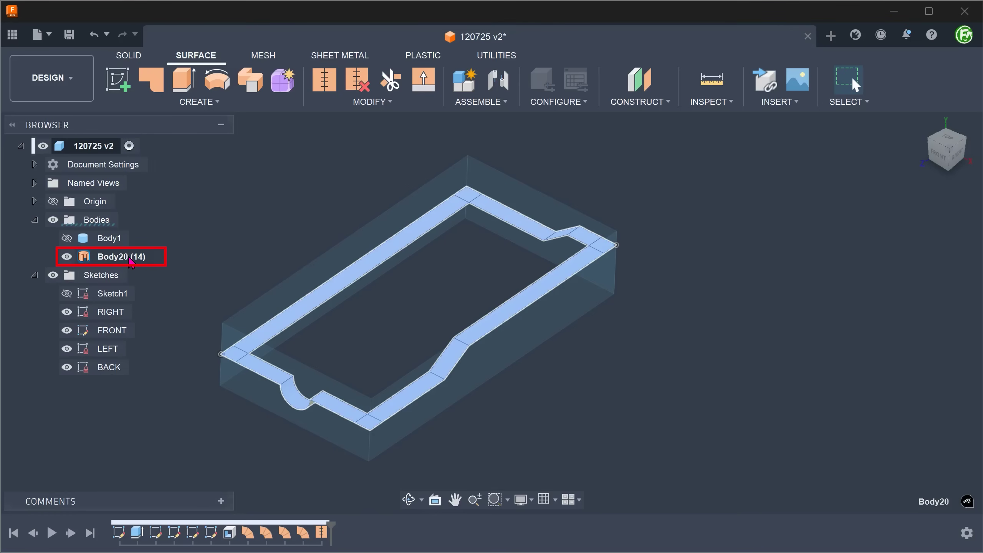
{"action": "left_click", "coordinate": [226, 217]}
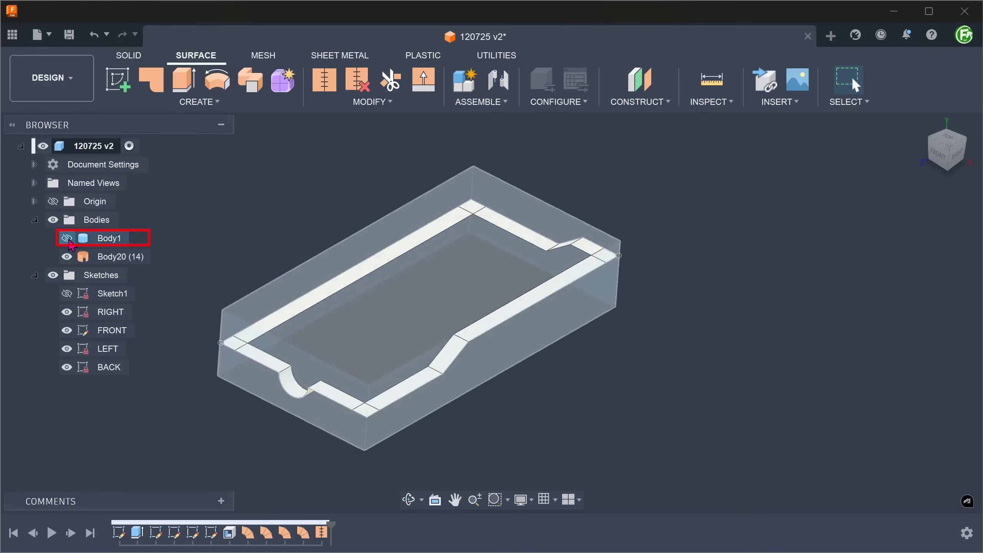
{"action": "left_click", "coordinate": [67, 238]}
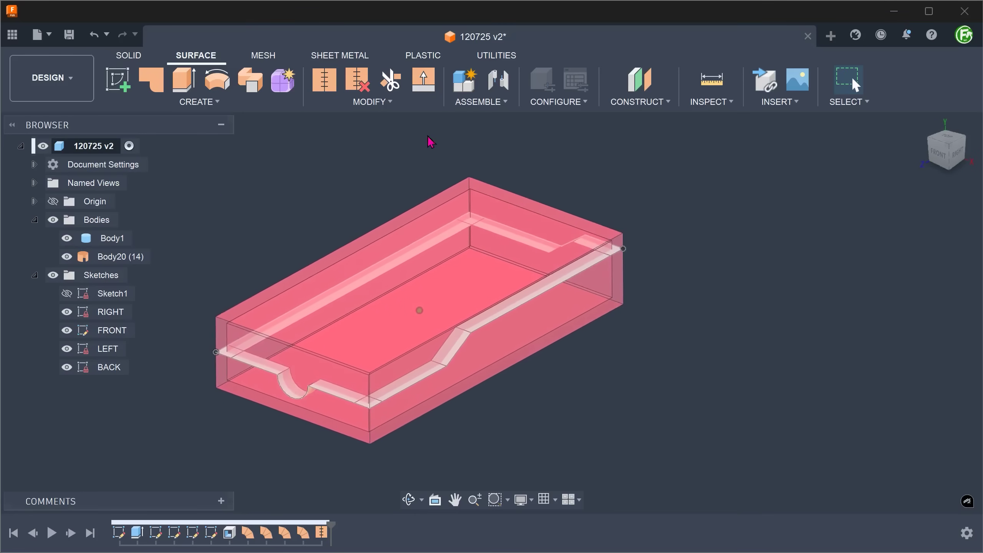
{"action": "left_click", "coordinate": [921, 123]}
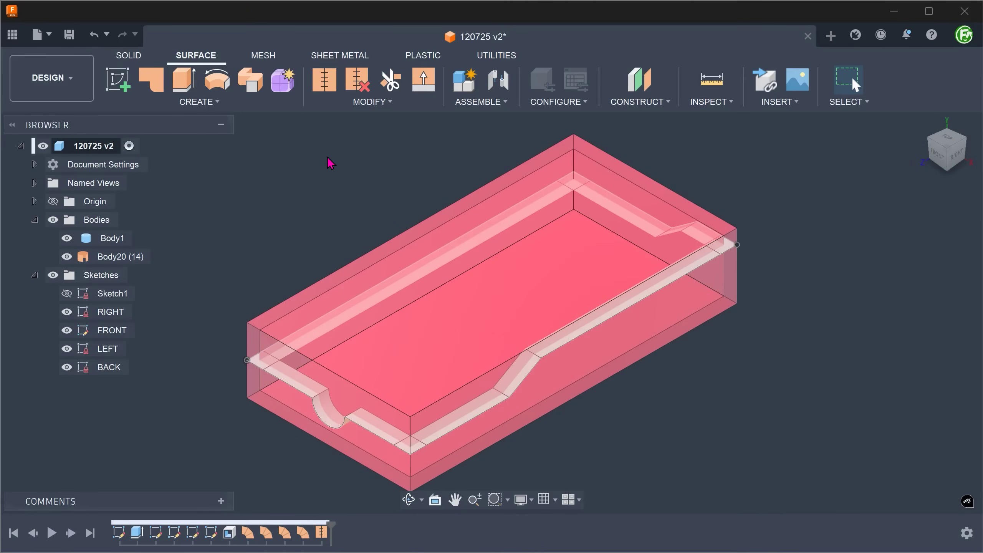
Hide the RIGHT, FRONT, LEFT and BACK sketches.
{"action": "left_click", "coordinate": [67, 311]}
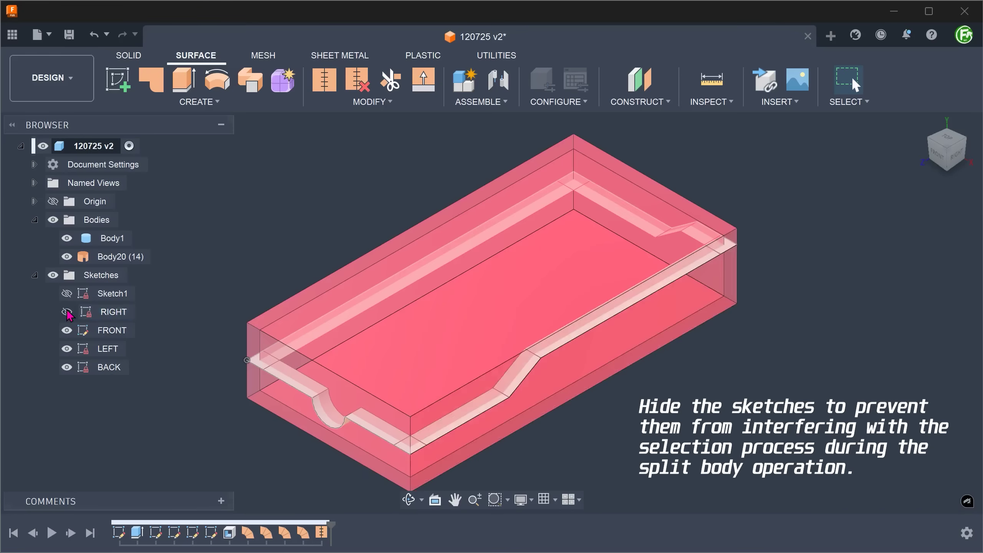
{"action": "left_click", "coordinate": [66, 330]}
{"action": "left_click", "coordinate": [66, 349]}
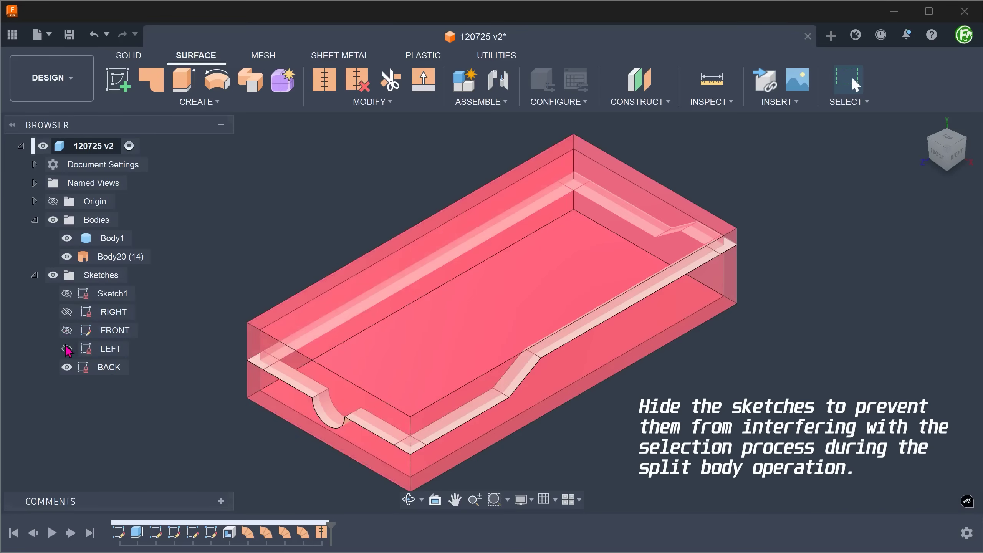
{"action": "left_click", "coordinate": [66, 367]}
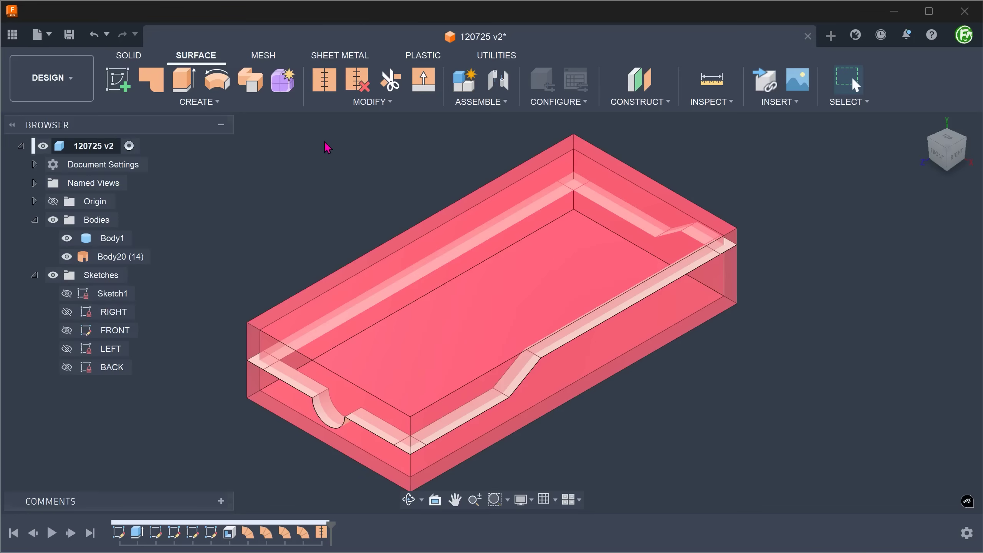
Split Body1 using the stitched surface body as the splitting tool.
{"action": "left_click", "coordinate": [368, 102]}
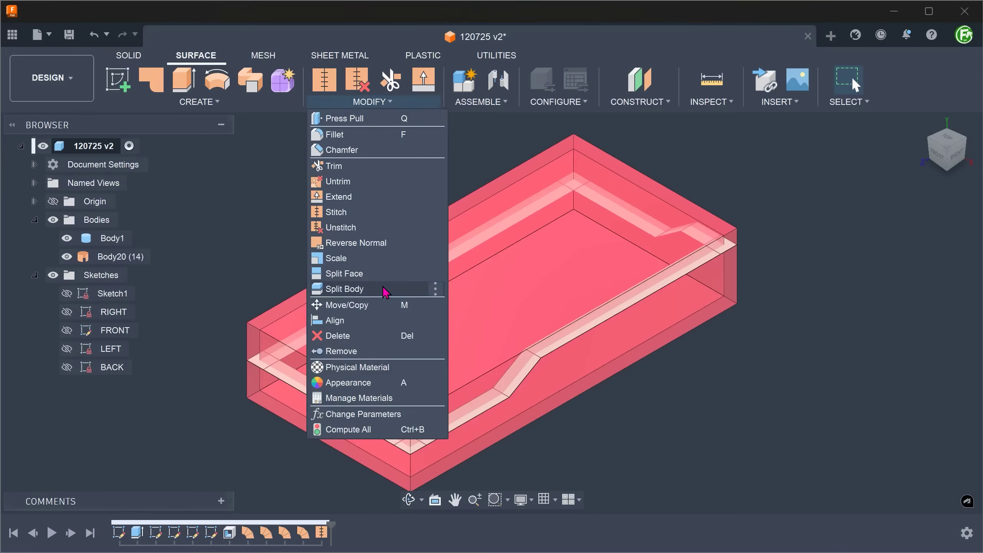
{"action": "left_click", "coordinate": [385, 289]}
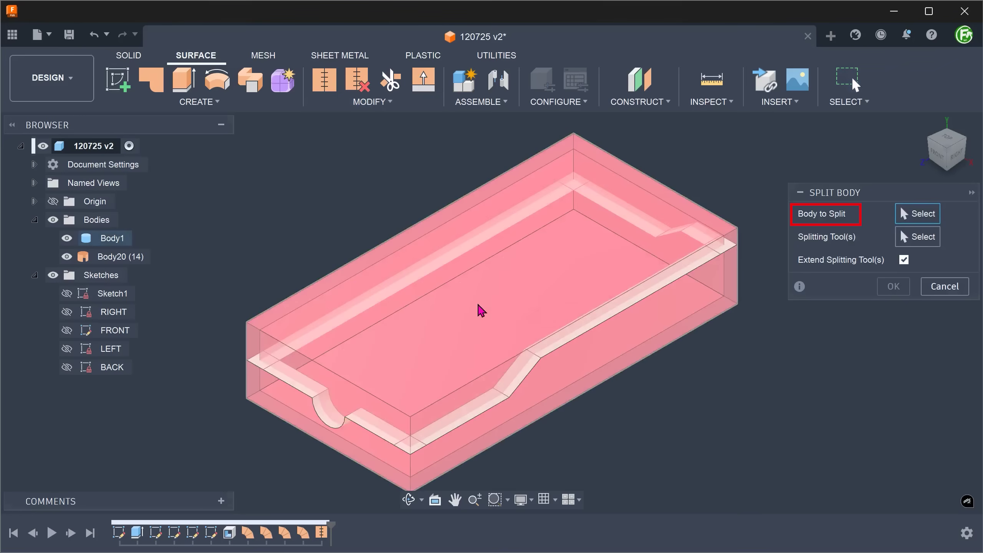
{"action": "left_click", "coordinate": [479, 308]}
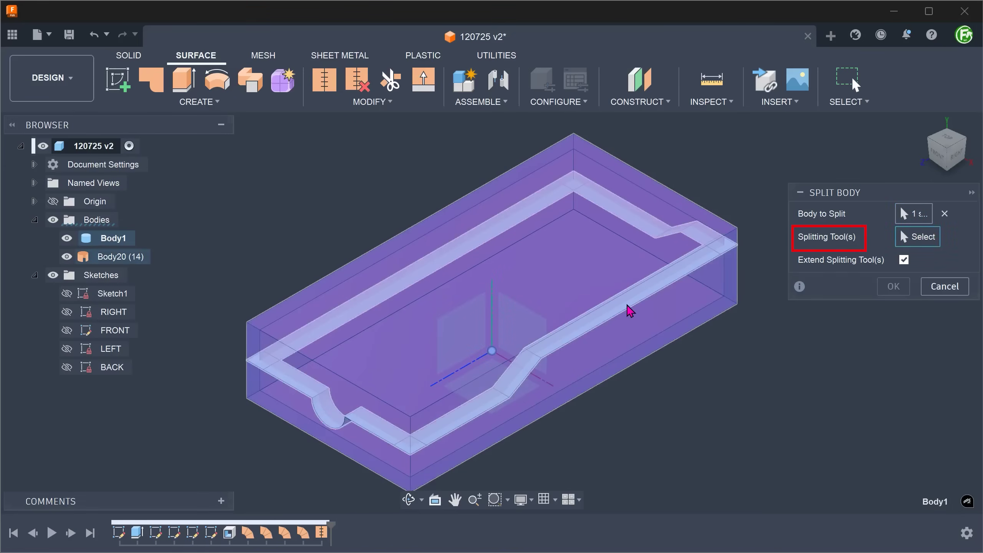
{"action": "left_click", "coordinate": [627, 305]}
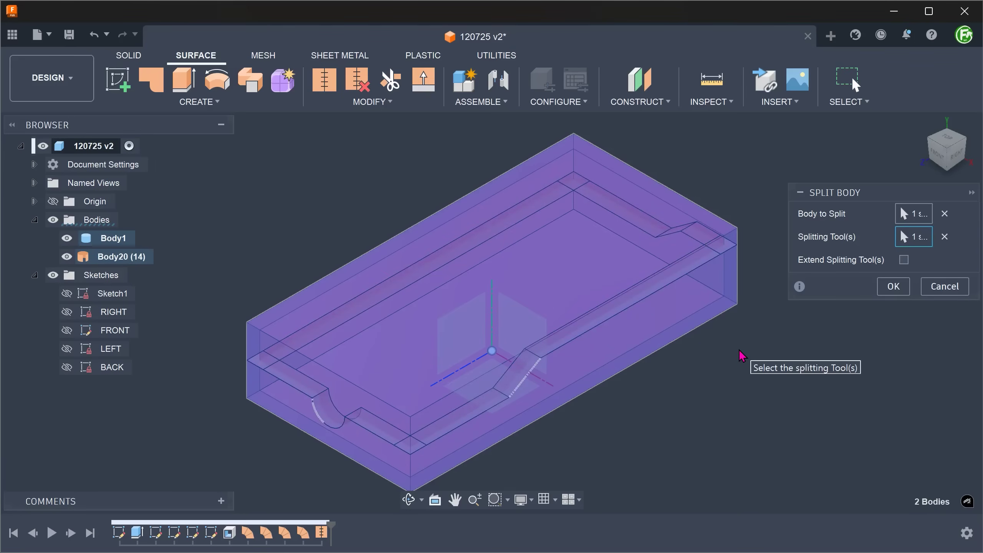
{"action": "left_click", "coordinate": [893, 286]}
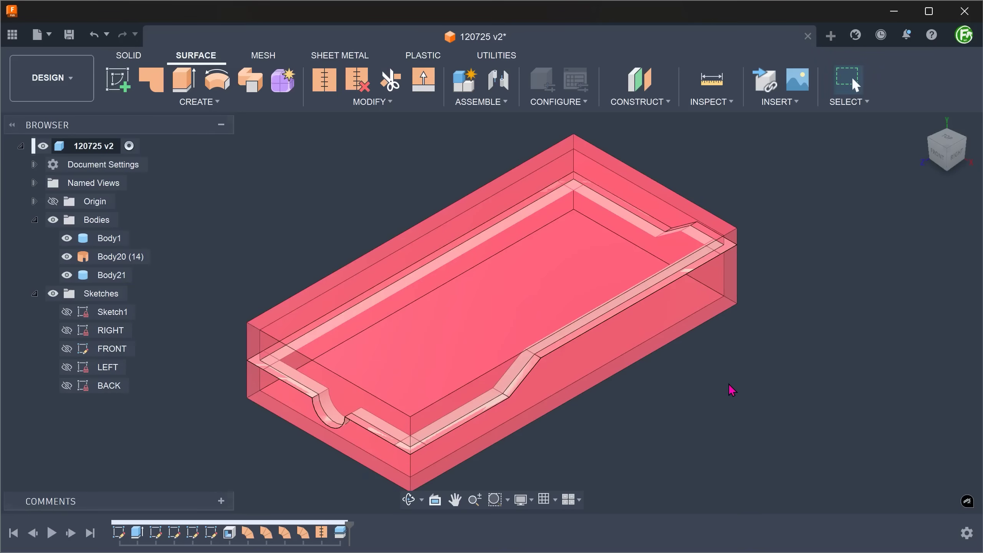
Hide the stitched surface body and show each half of the split box on its own to inspect it.
{"action": "middle_click_drag", "start_coordinate": [728, 383], "coordinate": [175, 316], "text": "shift"}
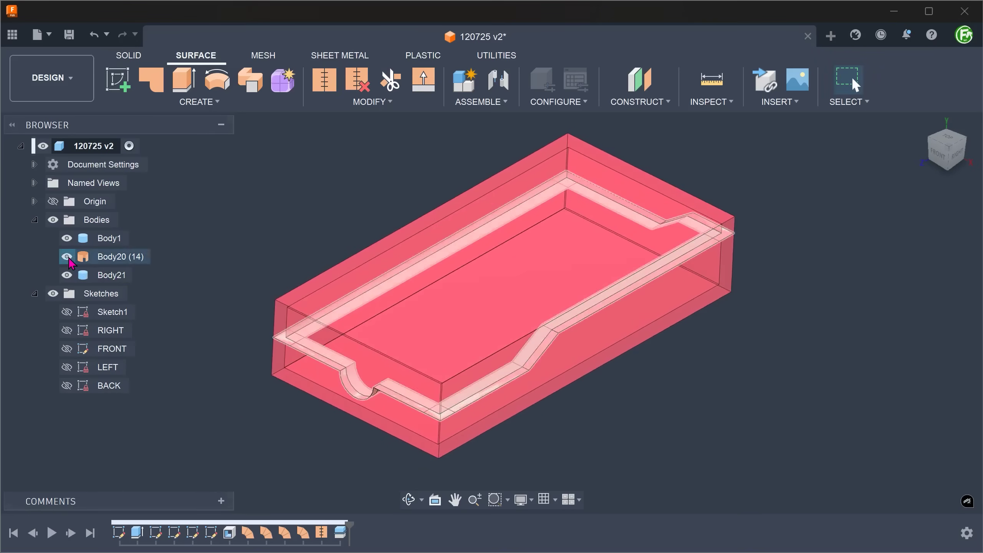
{"action": "left_click", "coordinate": [67, 256]}
{"action": "left_click", "coordinate": [66, 239]}
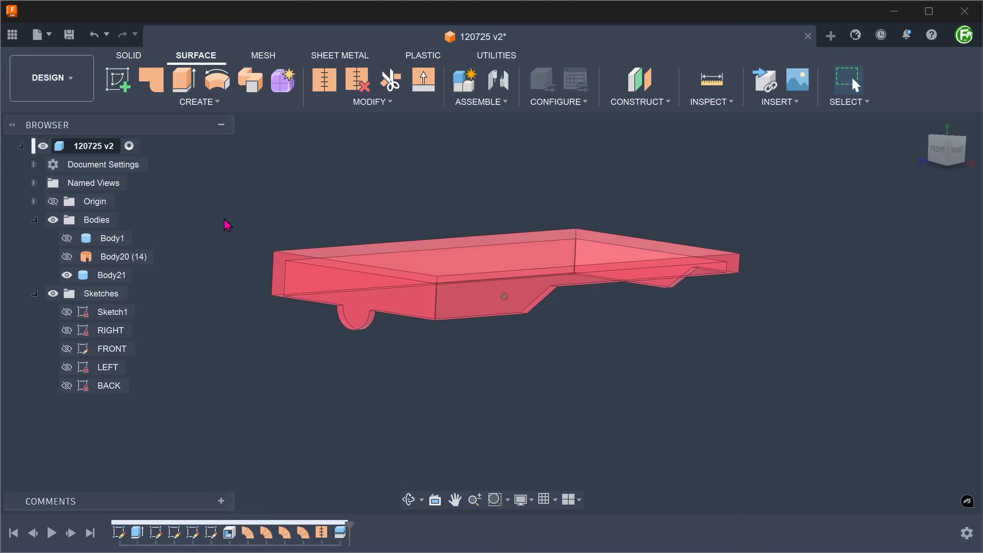
{"action": "left_click", "coordinate": [67, 238]}
{"action": "left_click", "coordinate": [67, 275]}
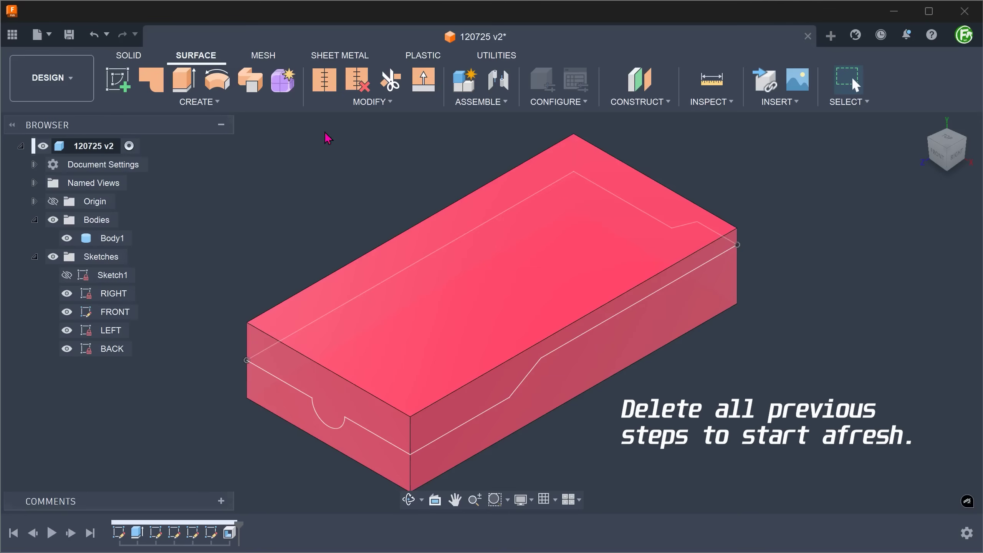
Split the box's right side face along the RIGHT sketch path, hide that sketch, and check the resulting edge.
{"action": "left_click", "coordinate": [371, 102]}
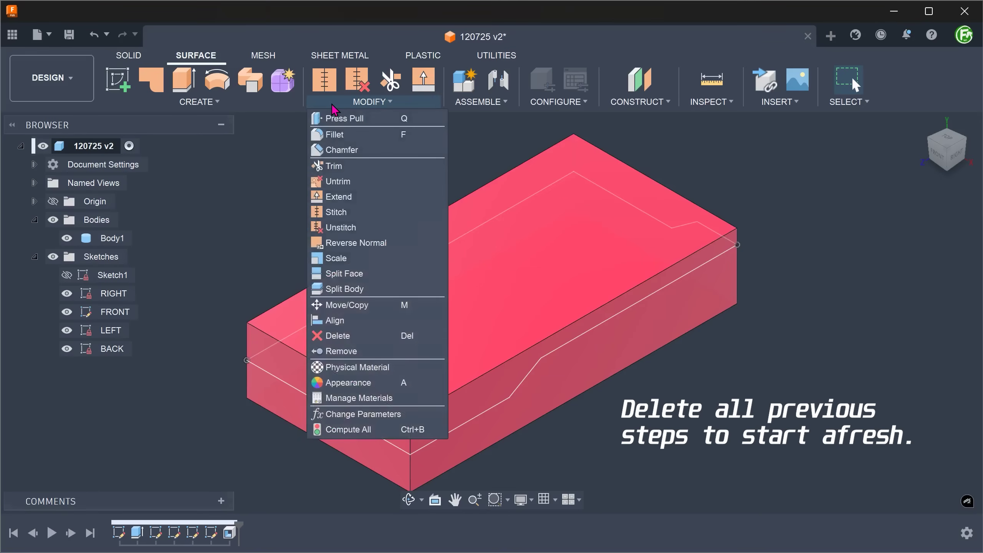
{"action": "left_click", "coordinate": [374, 276]}
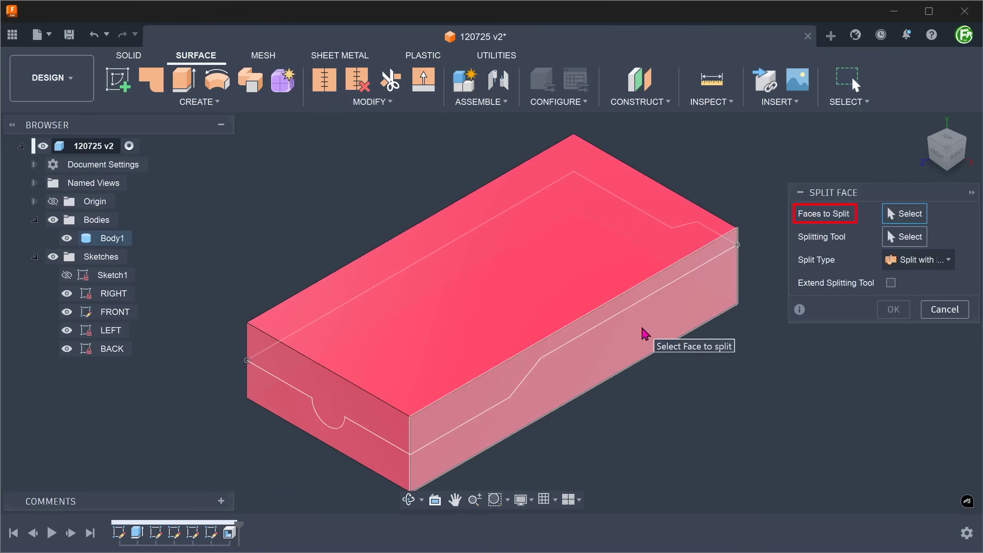
{"action": "left_click", "coordinate": [644, 334]}
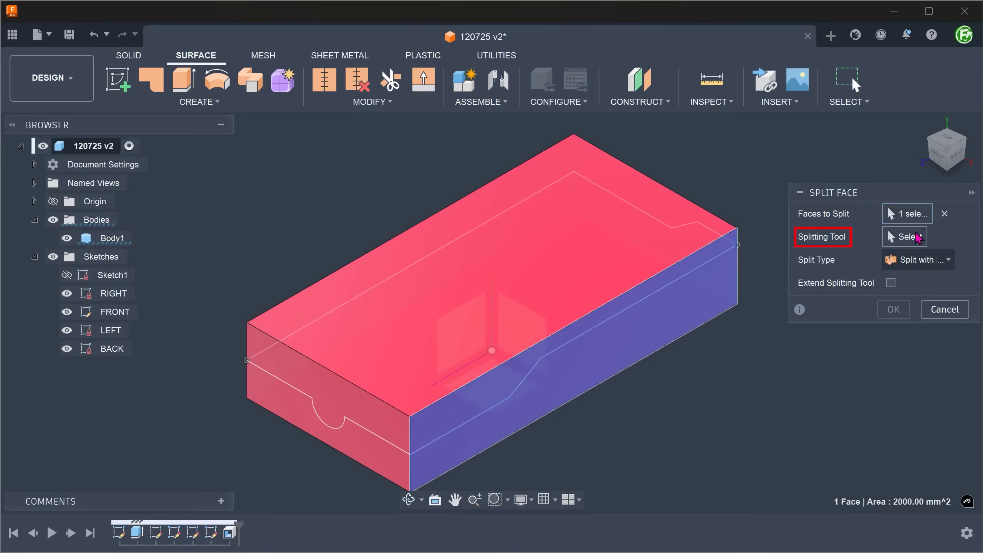
{"action": "left_click", "coordinate": [917, 237]}
{"action": "left_click", "coordinate": [698, 273]}
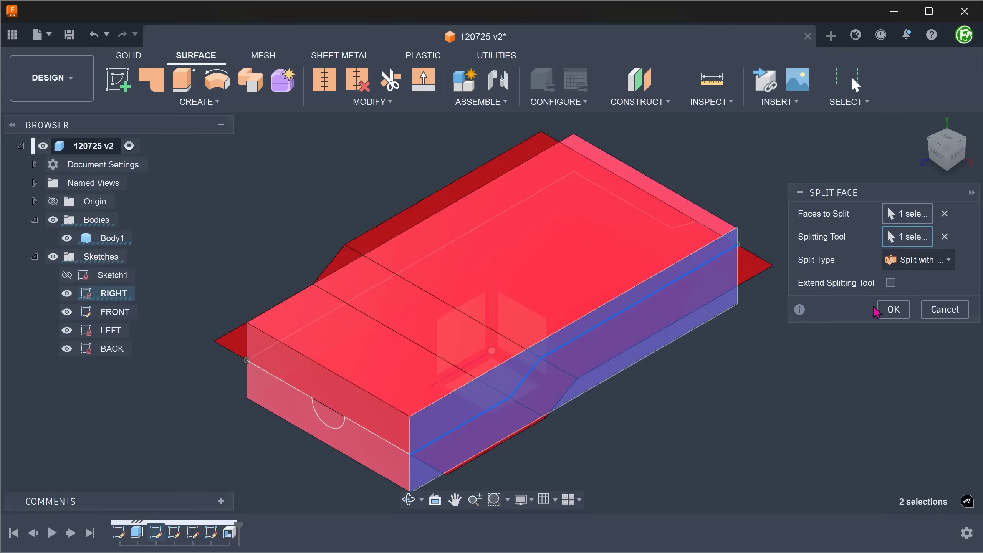
{"action": "left_click", "coordinate": [890, 309]}
{"action": "mouse_move", "coordinate": [668, 418]}
{"action": "middle_mouse_down", "text": "shift"}
{"action": "mouse_move", "coordinate": [626, 441]}
{"action": "mouse_move", "coordinate": [344, 471]}
{"action": "mouse_move", "coordinate": [148, 411]}
{"action": "mouse_move", "coordinate": [124, 379]}
{"action": "middle_mouse_up", "text": "shift"}
{"action": "left_click", "coordinate": [67, 293]}
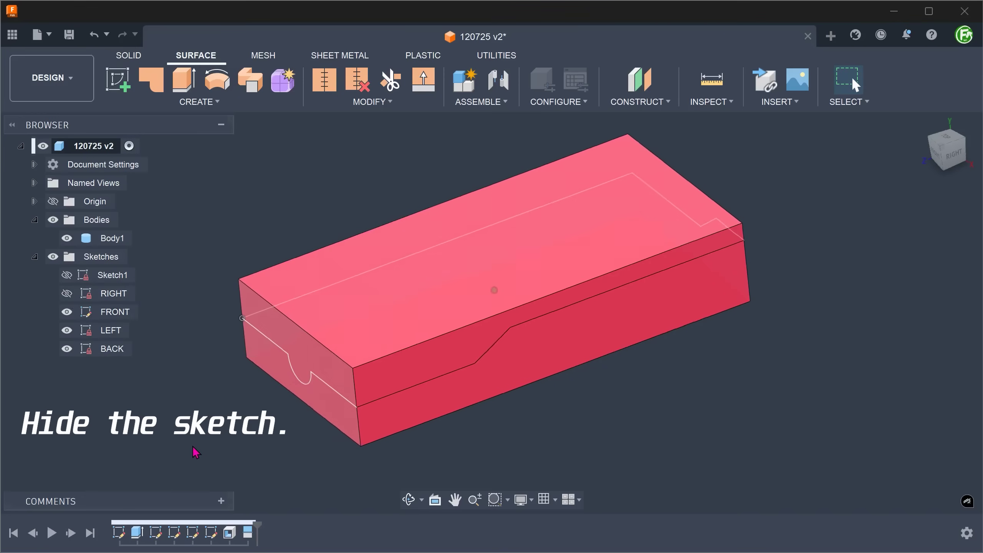
{"action": "left_click", "coordinate": [567, 304]}
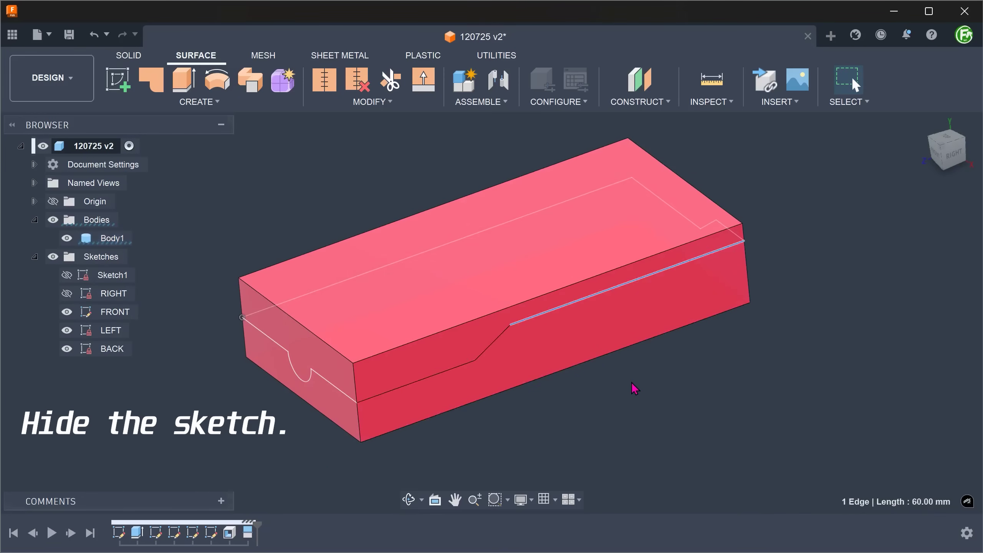
{"action": "middle_click_drag", "start_coordinate": [634, 388], "coordinate": [206, 401], "text": "shift"}
{"action": "left_click", "coordinate": [206, 401]}
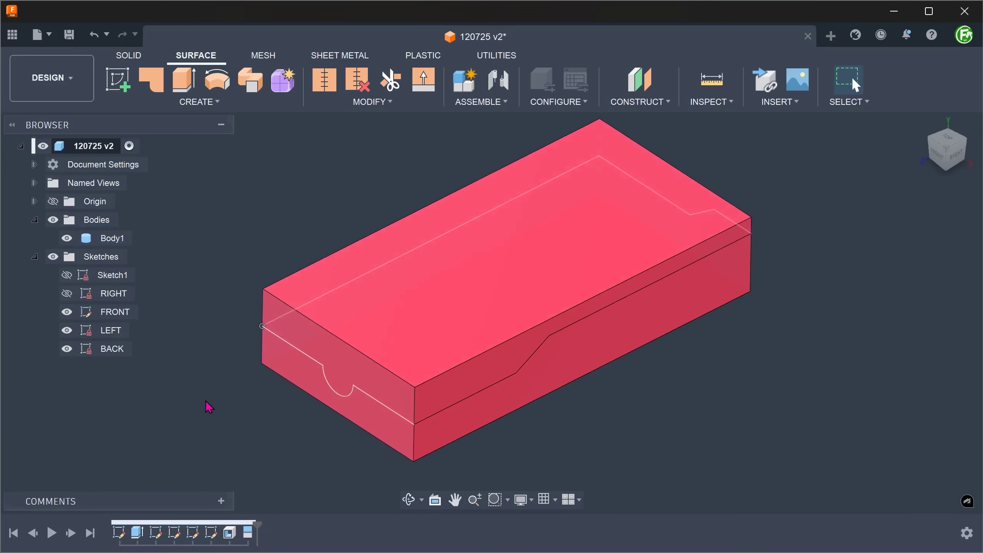
Split the box's front face along the FRONT sketch path with the semicircular notch, and hide that sketch.
{"action": "right_click", "coordinate": [209, 407]}
{"action": "left_click", "coordinate": [199, 353]}
{"action": "left_click", "coordinate": [286, 373]}
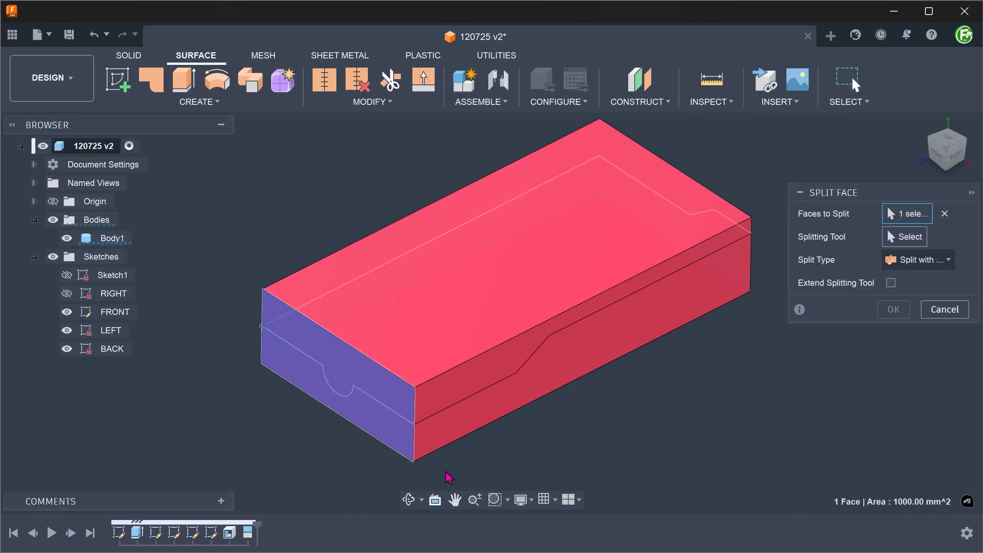
{"action": "left_click", "coordinate": [888, 241]}
{"action": "mouse_move", "coordinate": [367, 465]}
{"action": "middle_mouse_down", "text": "shift"}
{"action": "mouse_move", "coordinate": [390, 460]}
{"action": "mouse_move", "coordinate": [395, 433]}
{"action": "middle_mouse_up", "text": "shift"}
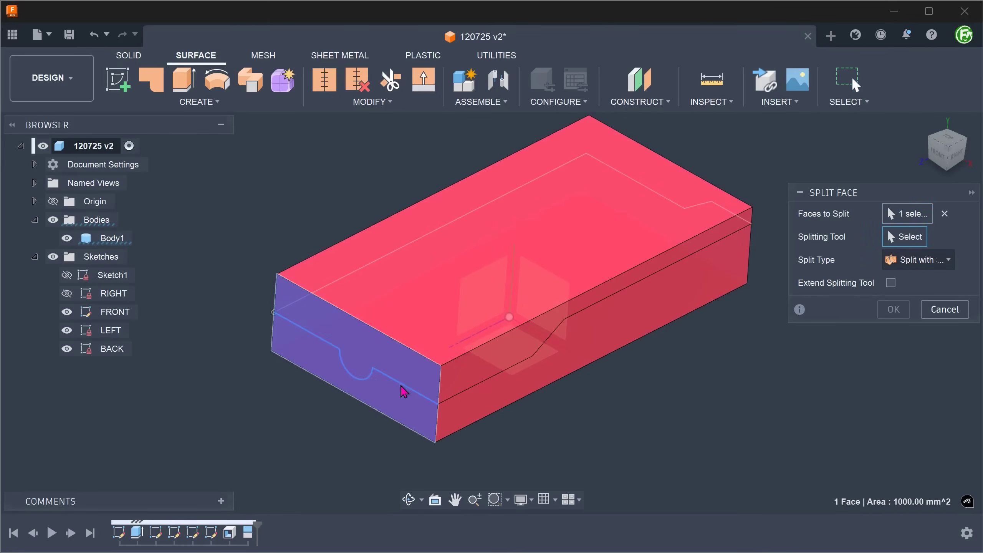
{"action": "left_click", "coordinate": [402, 385]}
{"action": "left_click", "coordinate": [893, 309]}
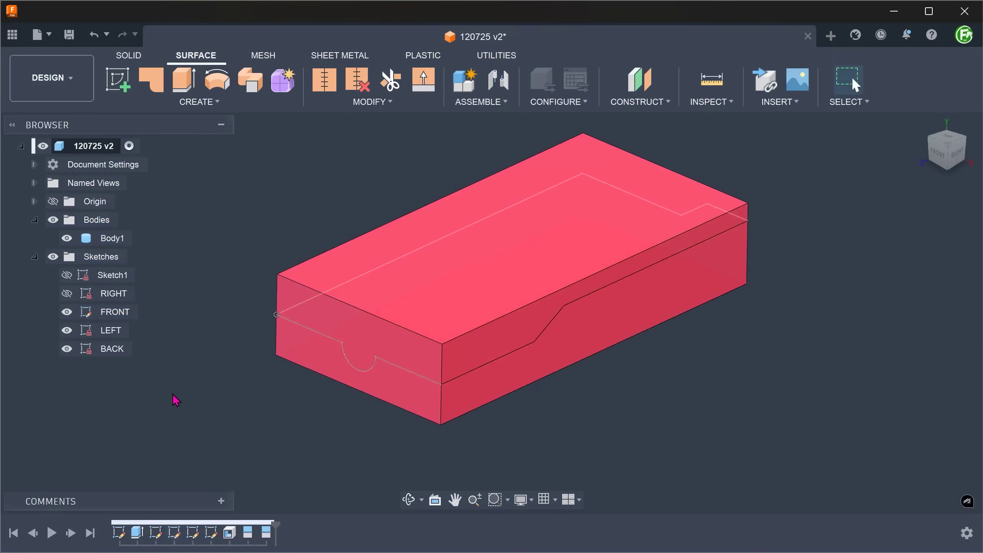
Split the box's left side face along the LEFT sketch line and hide that sketch.
{"action": "right_click", "coordinate": [210, 252]}
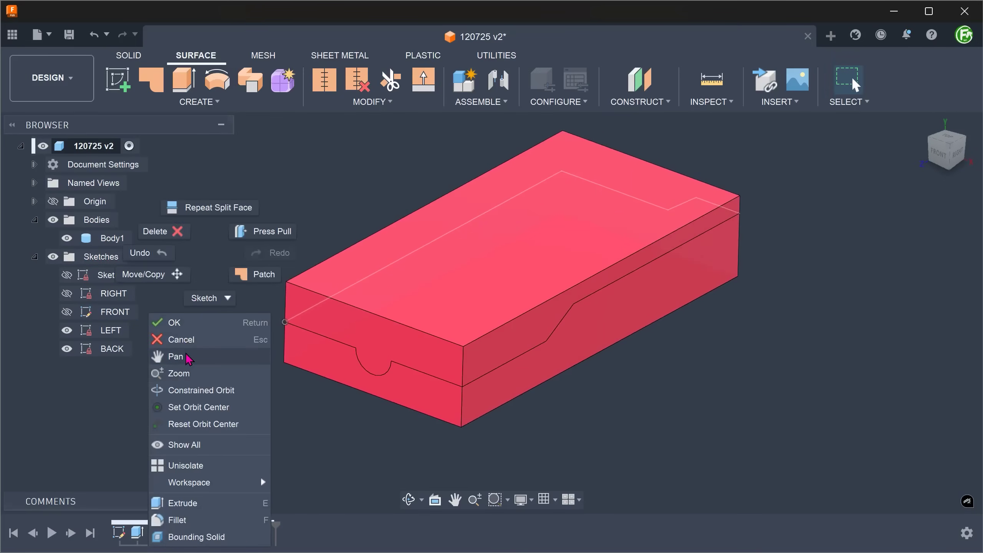
{"action": "left_click", "coordinate": [197, 209]}
{"action": "middle_click_drag", "start_coordinate": [207, 213], "coordinate": [423, 325], "text": "shift"}
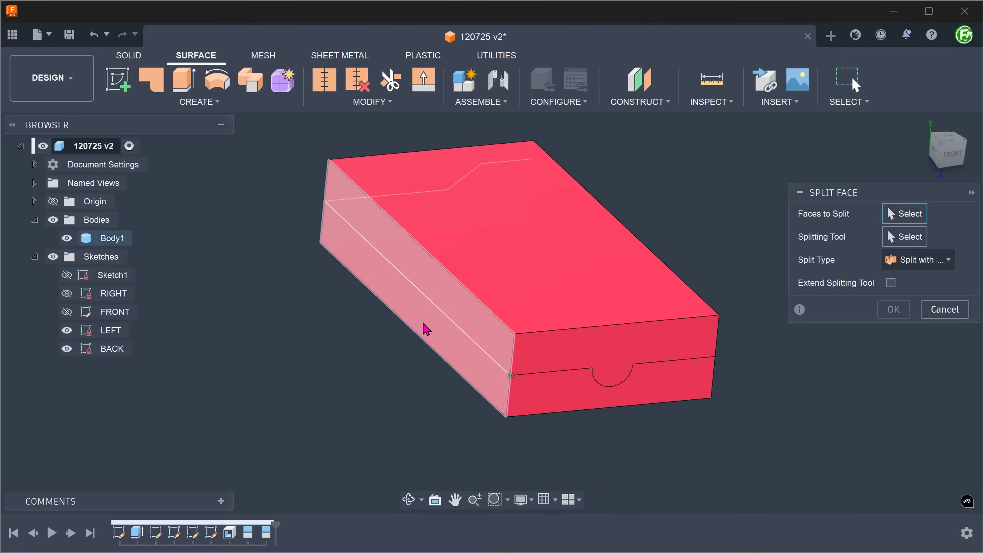
{"action": "left_click", "coordinate": [423, 325]}
{"action": "left_click", "coordinate": [901, 239]}
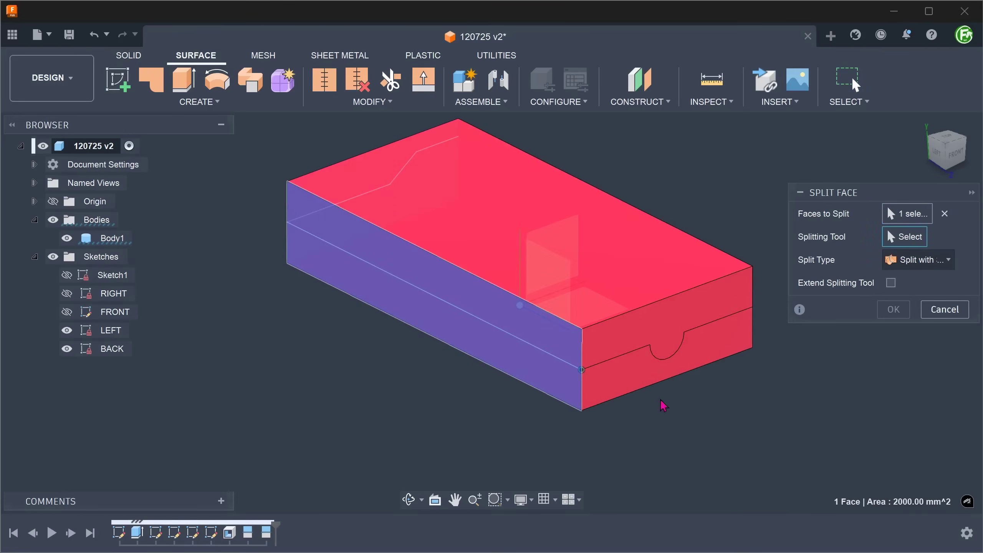
{"action": "left_click", "coordinate": [554, 358]}
{"action": "left_click", "coordinate": [893, 309]}
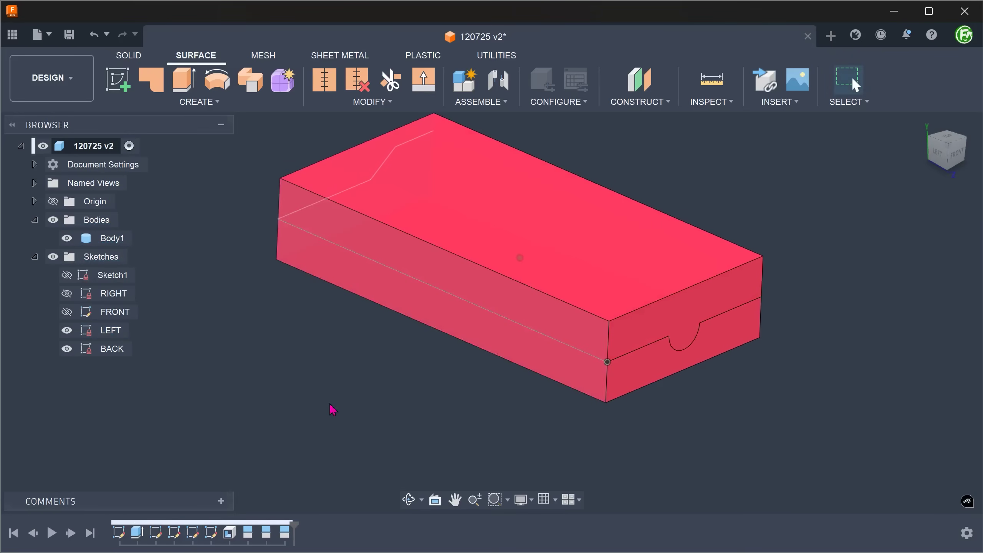
{"action": "middle_click_drag", "start_coordinate": [331, 408], "coordinate": [152, 396], "text": "shift"}
{"action": "left_click", "coordinate": [67, 330]}
Split the box's back face along the BACK sketch path and hide that sketch.
{"action": "right_click", "coordinate": [216, 348]}
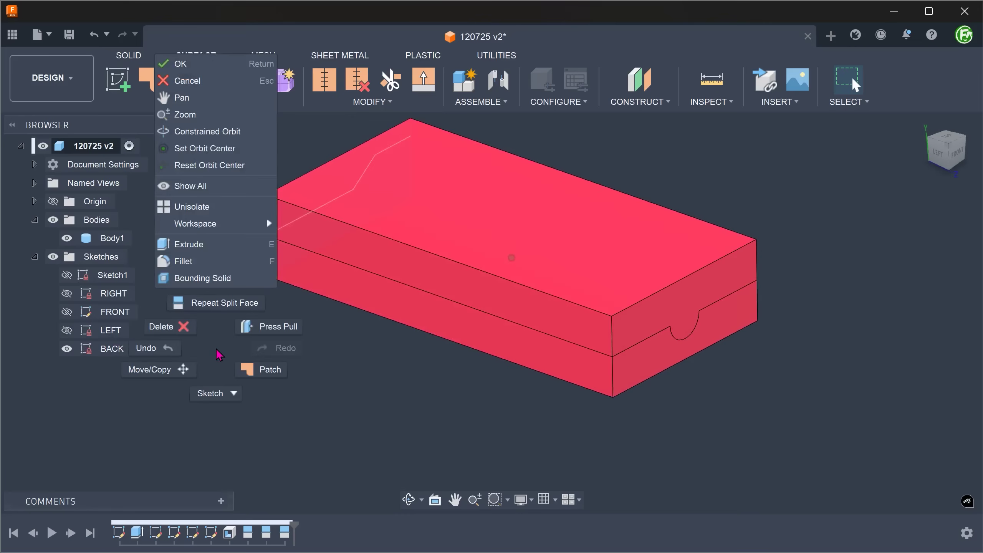
{"action": "left_click", "coordinate": [215, 305]}
{"action": "middle_click_drag", "start_coordinate": [215, 304], "coordinate": [270, 368], "text": "shift"}
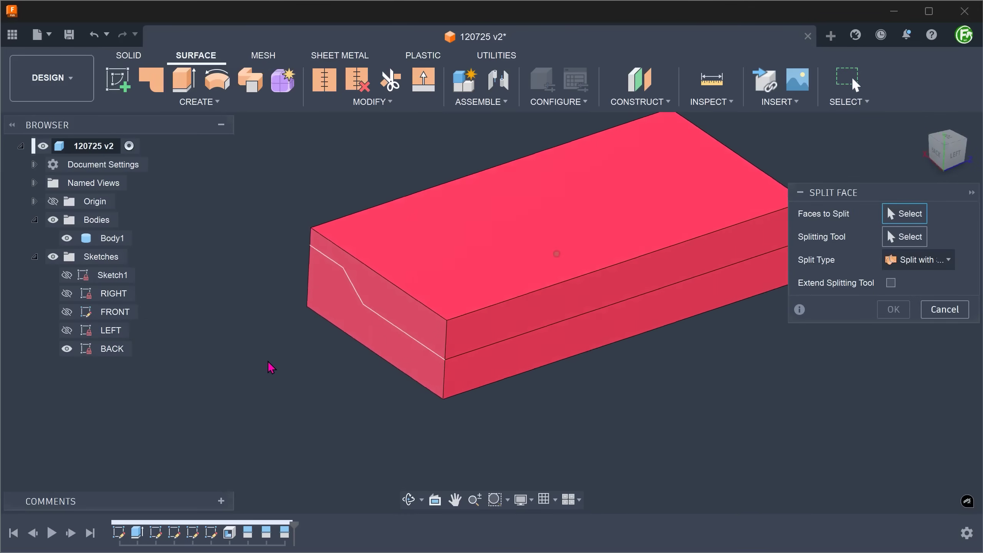
{"action": "left_click", "coordinate": [403, 358]}
{"action": "middle_click_drag", "start_coordinate": [625, 397], "coordinate": [451, 421], "text": "shift"}
{"action": "left_click", "coordinate": [487, 350]}
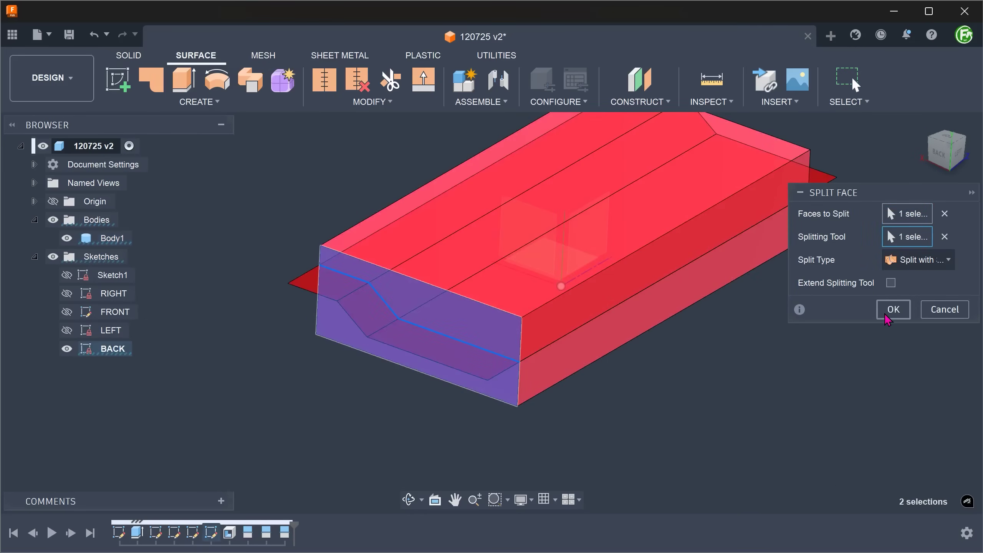
{"action": "left_click", "coordinate": [893, 309]}
{"action": "left_click", "coordinate": [67, 349]}
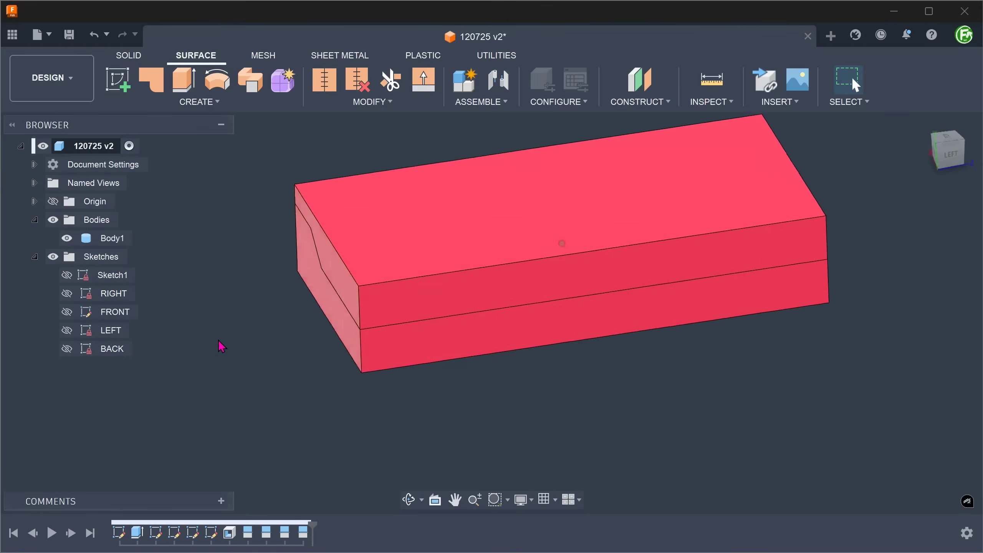
{"action": "middle_click_drag", "start_coordinate": [219, 346], "coordinate": [793, 255], "text": "shift"}
{"action": "left_click", "coordinate": [921, 122]}
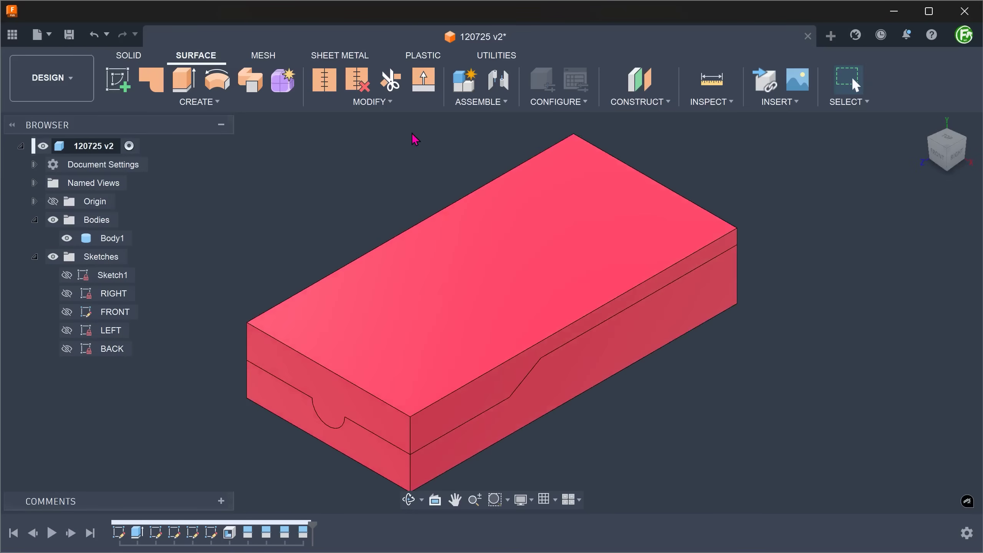
Set the opacity of Body1 to 50%.
{"action": "right_click", "coordinate": [133, 240]}
{"action": "mouse_move", "coordinate": [307, 510]}
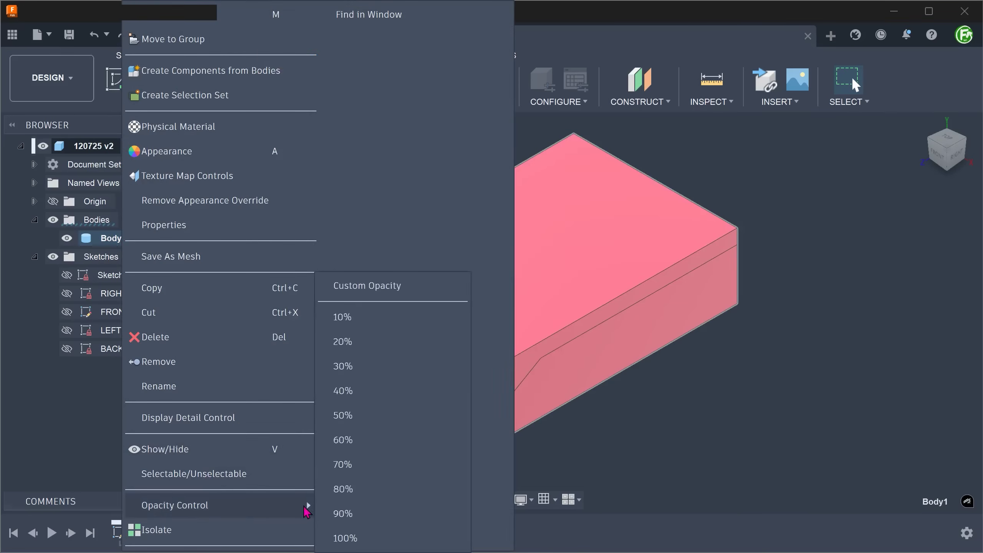
{"action": "left_click", "coordinate": [382, 412]}
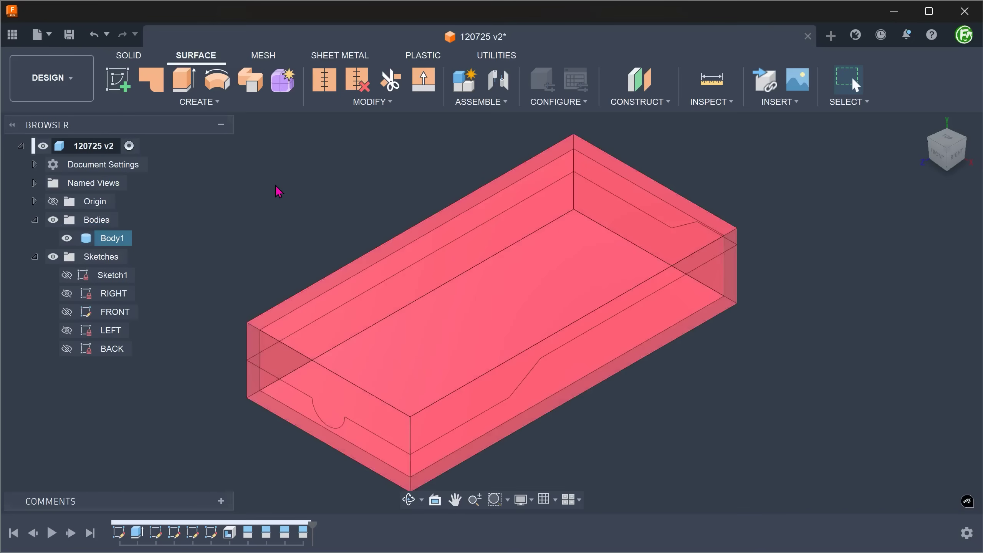
Create a Normal ruled surface along the split path edges on all four sides, with a distance of -5 mm, as a new body.
{"action": "left_click", "coordinate": [198, 101]}
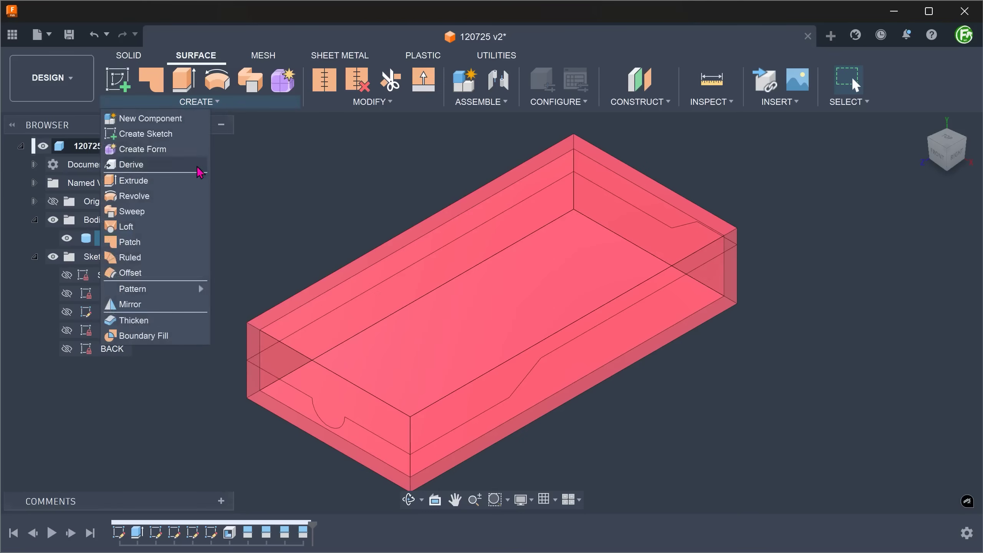
{"action": "left_click", "coordinate": [169, 257]}
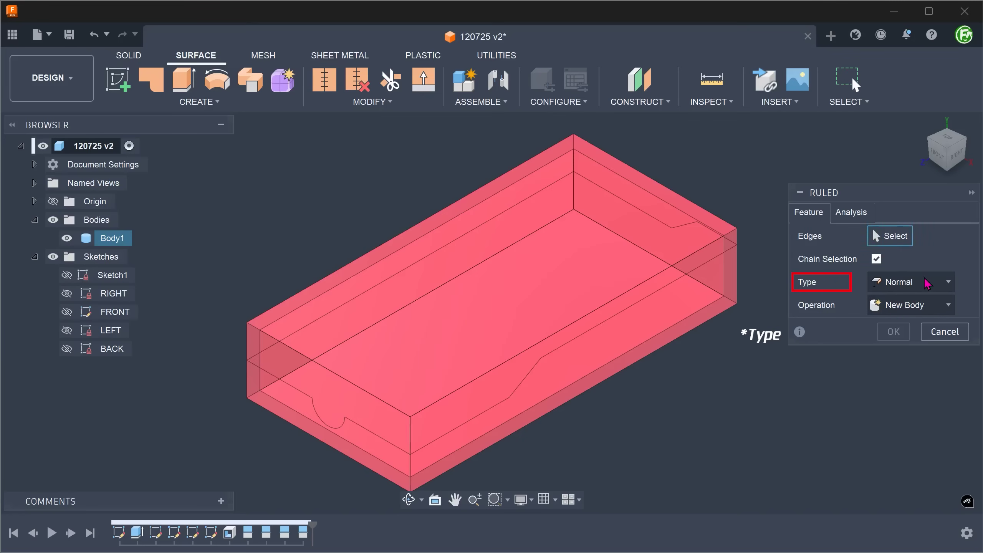
{"action": "left_click", "coordinate": [654, 301]}
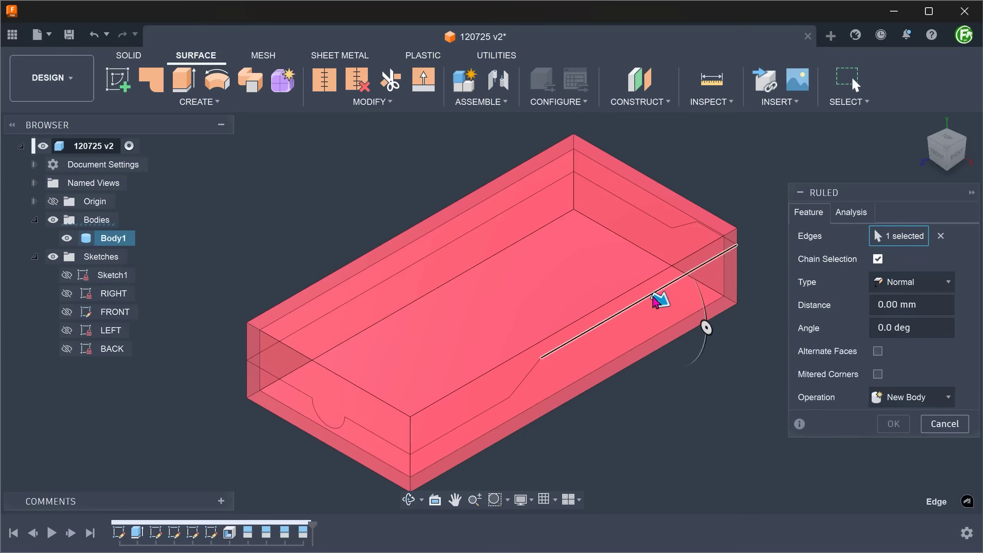
{"action": "left_click", "coordinate": [533, 371]}
{"action": "left_click", "coordinate": [498, 406]}
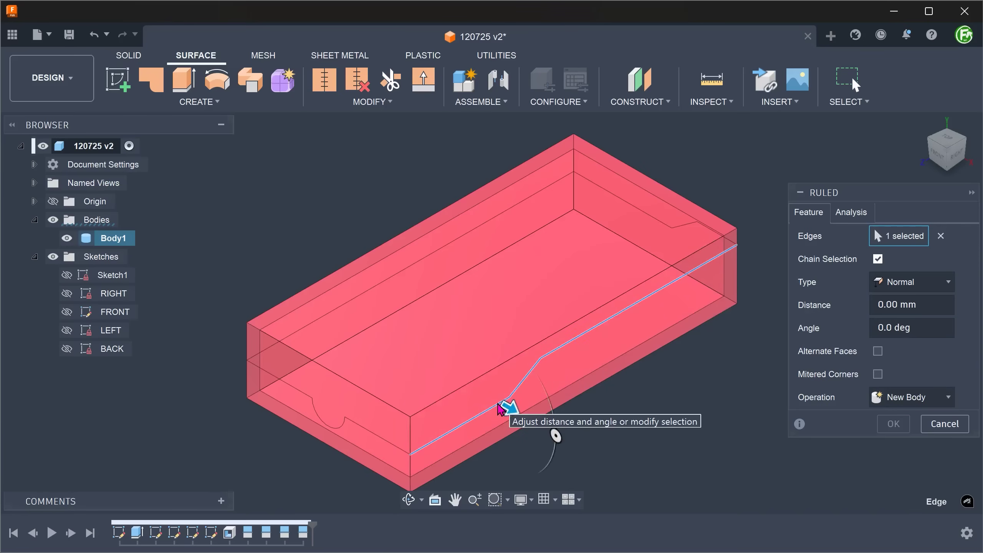
{"action": "left_click", "coordinate": [391, 442]}
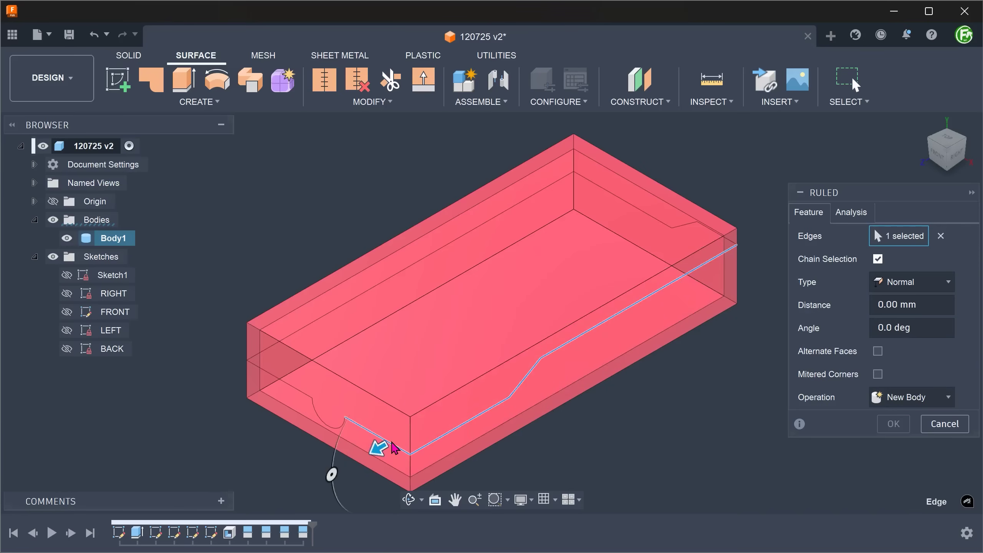
{"action": "left_click", "coordinate": [338, 427]}
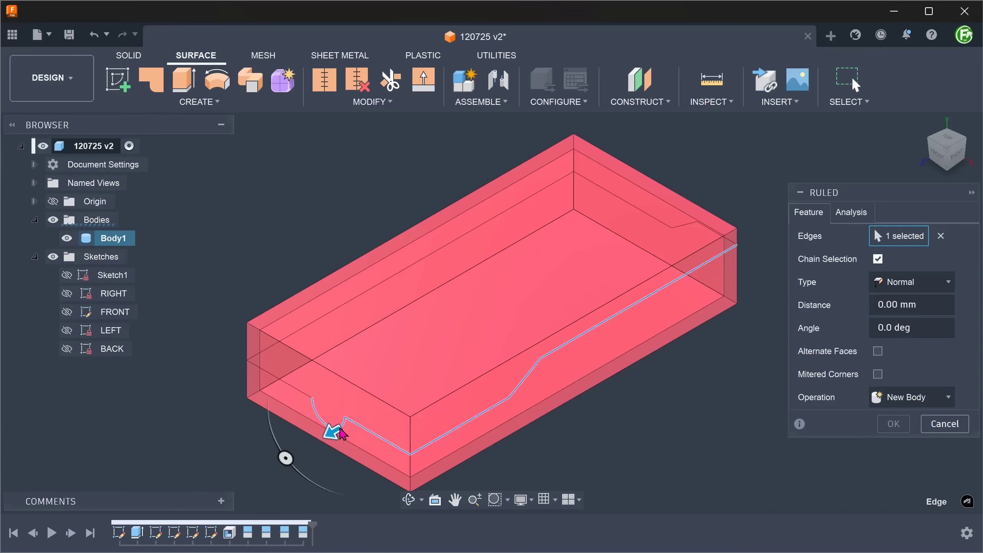
{"action": "left_click", "coordinate": [302, 393]}
{"action": "left_click", "coordinate": [253, 359]}
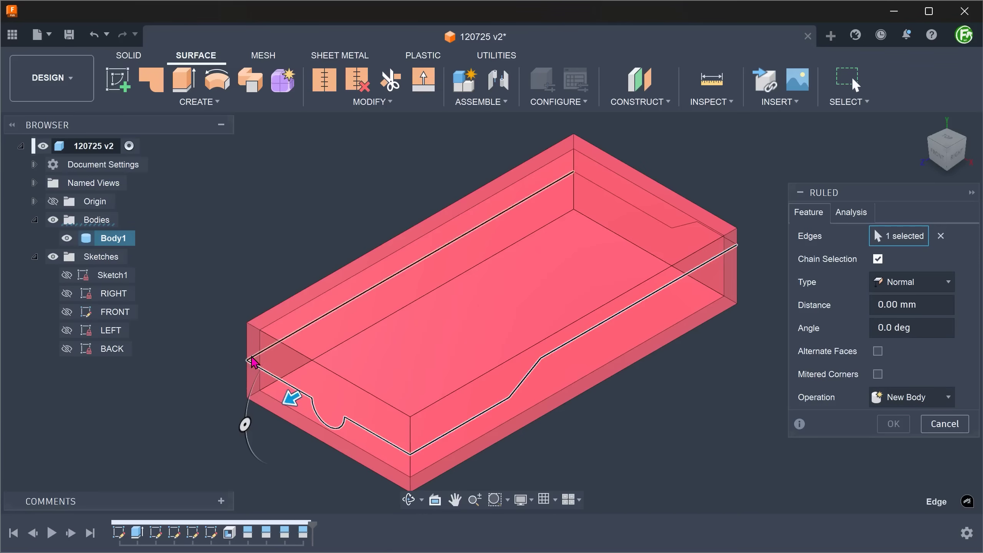
{"action": "left_click", "coordinate": [592, 183]}
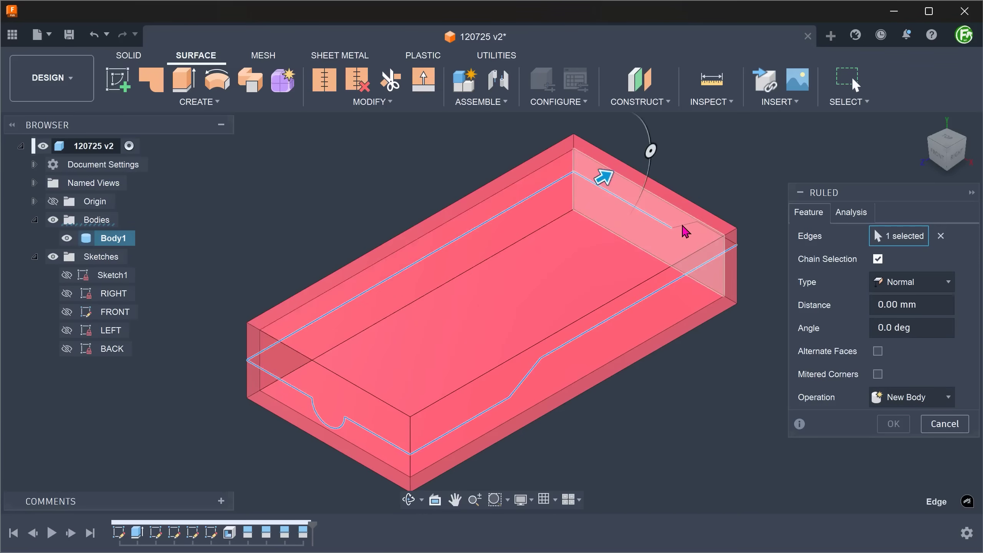
{"action": "middle_click_drag", "start_coordinate": [692, 231], "coordinate": [917, 126], "text": "shift"}
{"action": "left_click", "coordinate": [920, 125]}
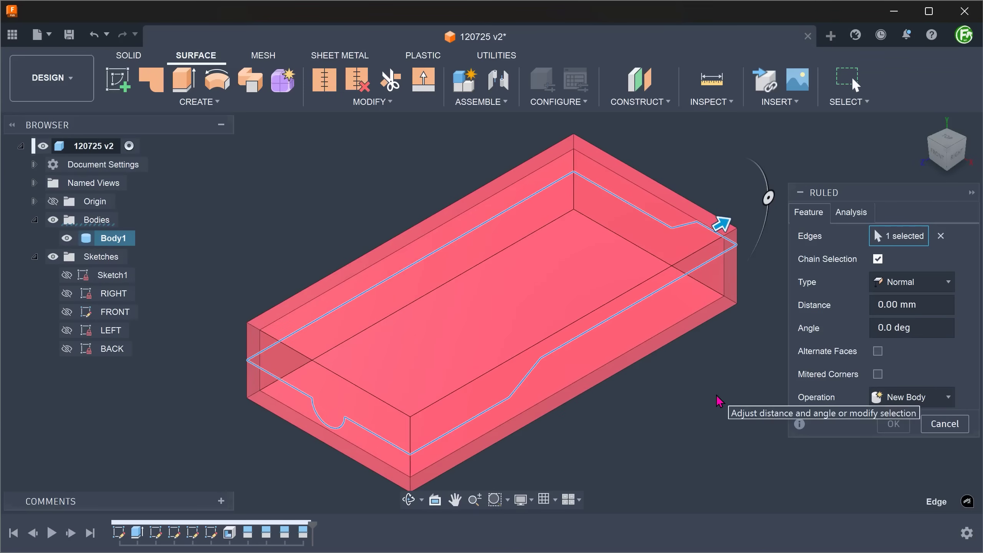
{"action": "left_click_drag", "start_coordinate": [721, 221], "coordinate": [709, 235]}
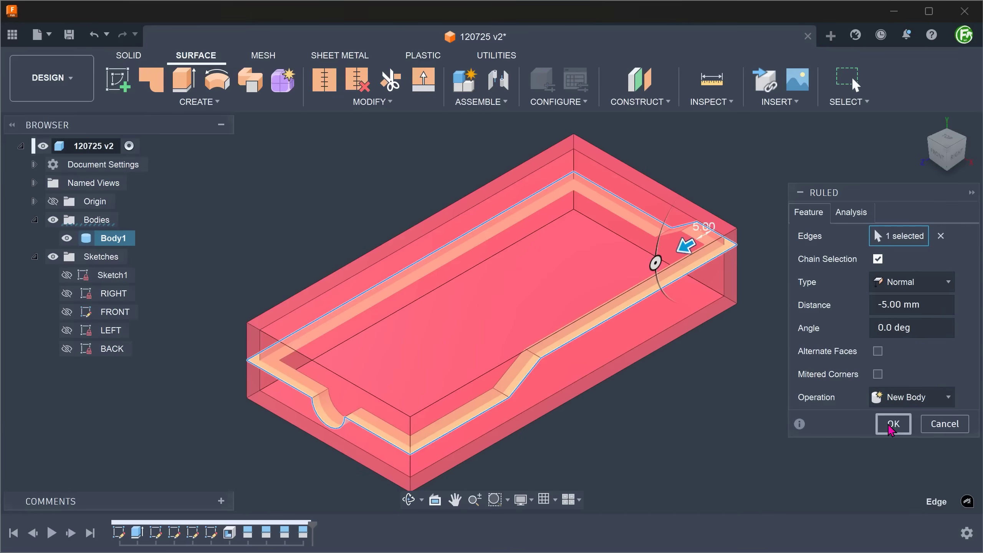
{"action": "left_click", "coordinate": [893, 424]}
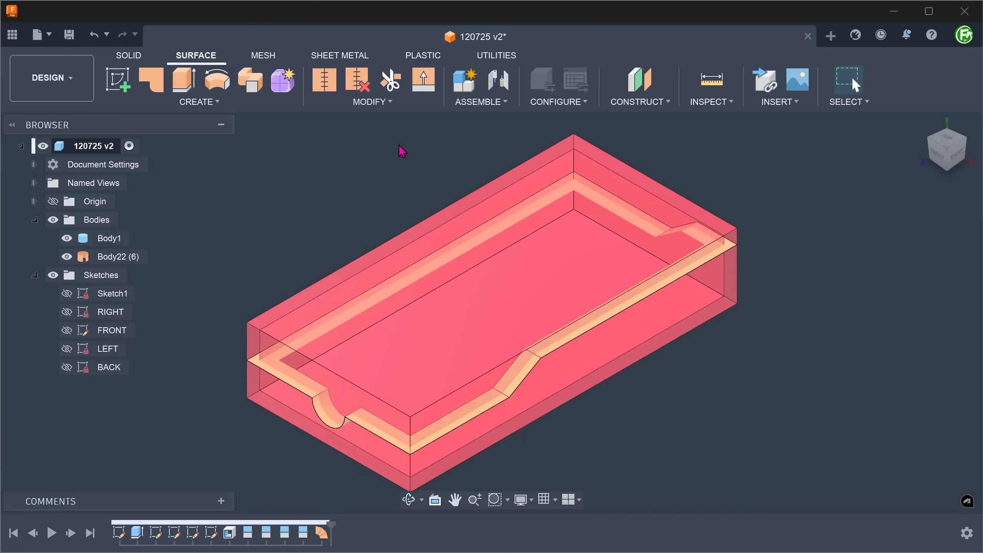
Split Body1 using the ruled surface as the splitting tool, without extending the tool.
{"action": "left_click", "coordinate": [349, 104]}
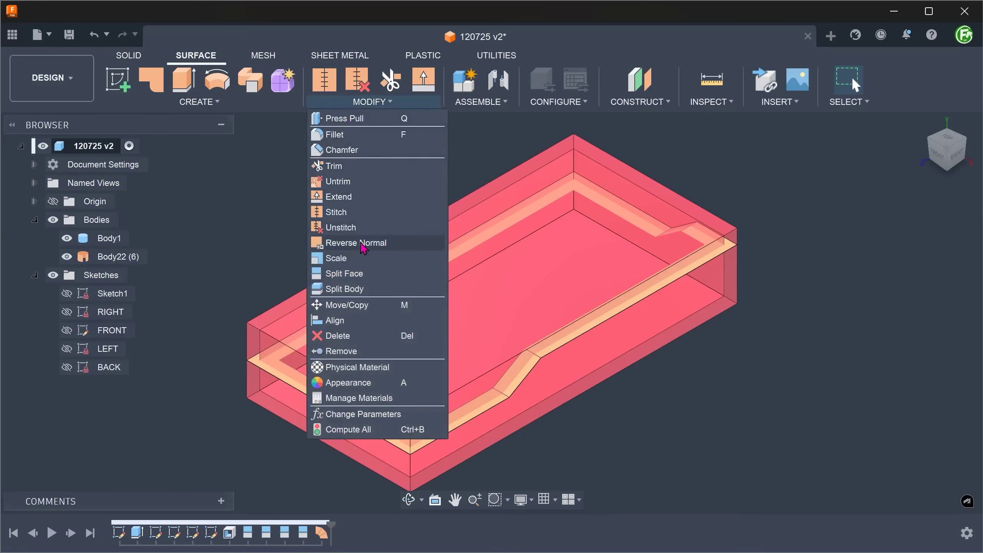
{"action": "left_click", "coordinate": [385, 288]}
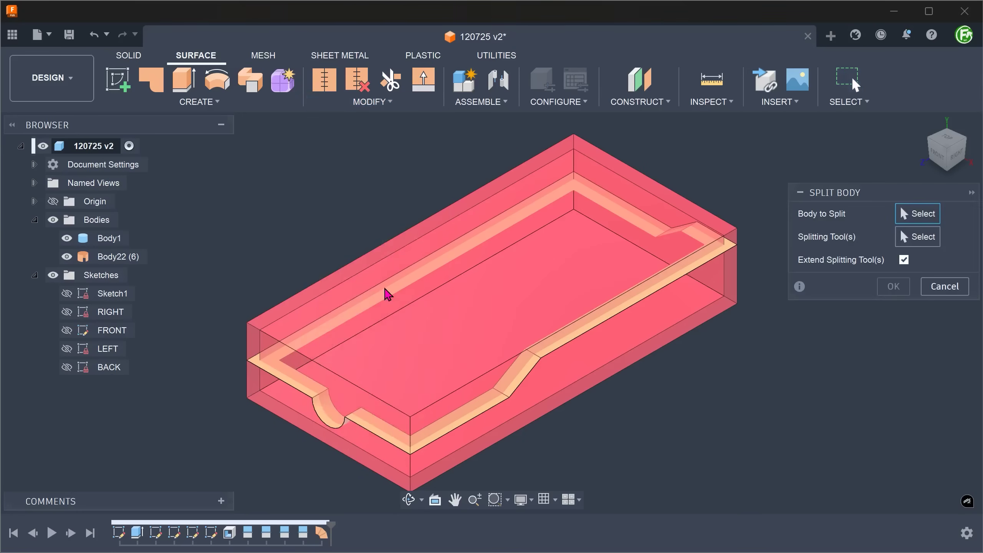
{"action": "left_click", "coordinate": [492, 302]}
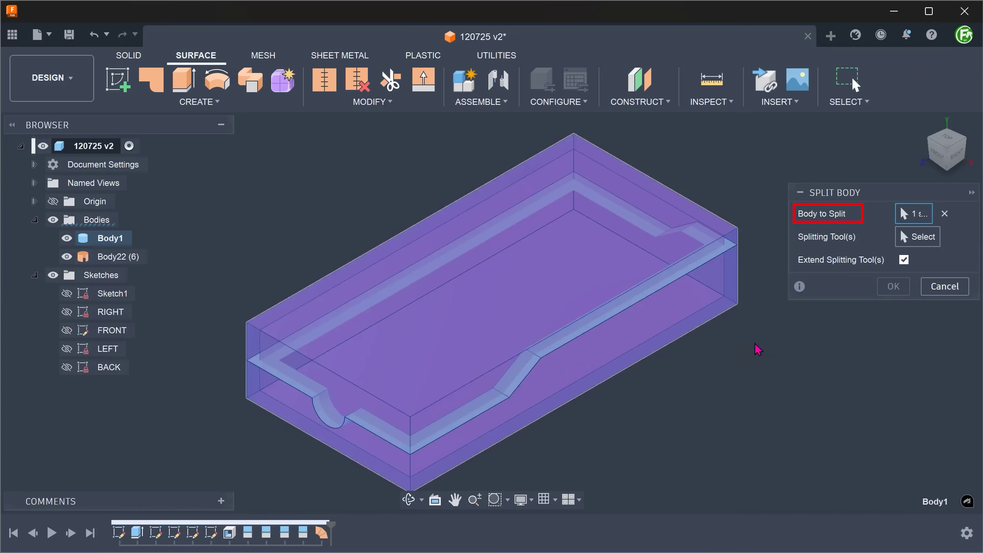
{"action": "left_click", "coordinate": [925, 235]}
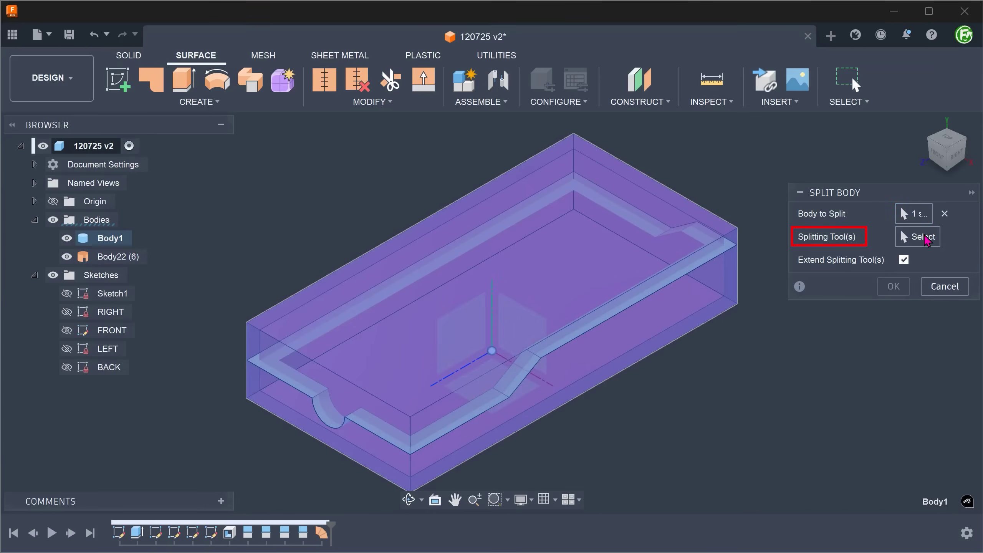
{"action": "middle_click_drag", "start_coordinate": [773, 325], "coordinate": [725, 338], "text": "shift"}
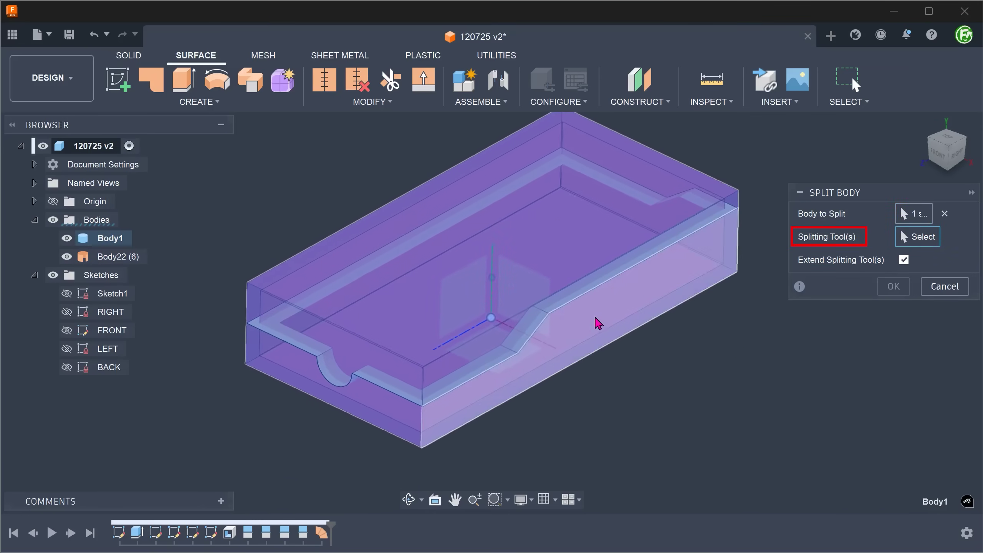
{"action": "left_click", "coordinate": [559, 314]}
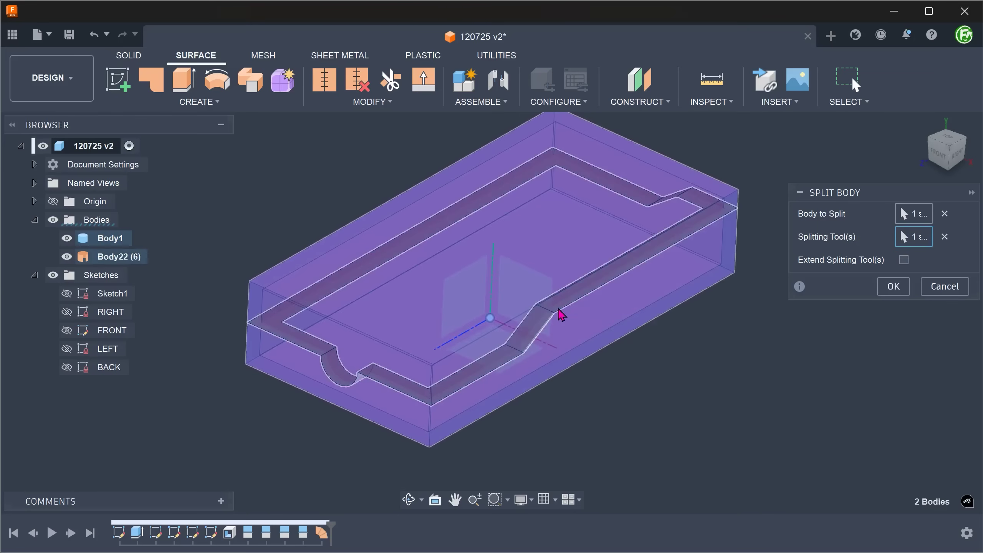
{"action": "left_click", "coordinate": [892, 287]}
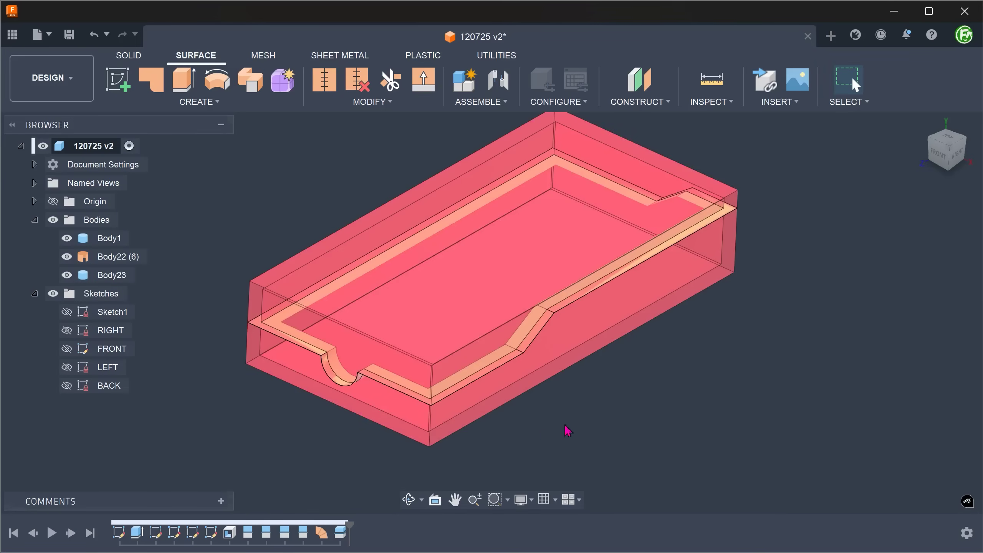
Hide the ruled surface, inspect the lower and upper box halves one at a time, and show both halves again.
{"action": "left_click", "coordinate": [67, 256]}
{"action": "left_click", "coordinate": [68, 238]}
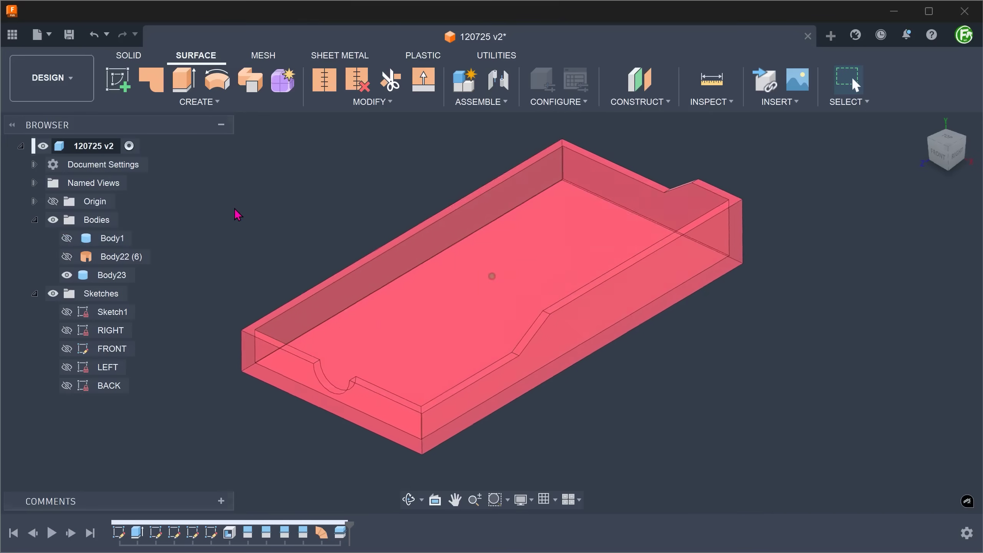
{"action": "middle_click_drag", "start_coordinate": [237, 215], "coordinate": [306, 177], "text": "shift"}
{"action": "left_click", "coordinate": [66, 238]}
{"action": "left_click", "coordinate": [66, 275]}
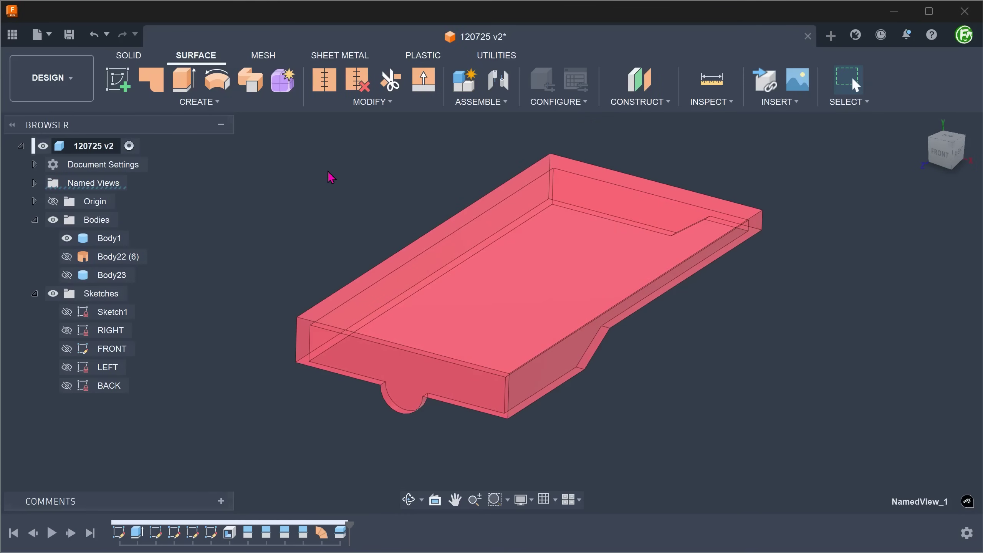
{"action": "left_click", "coordinate": [67, 275]}
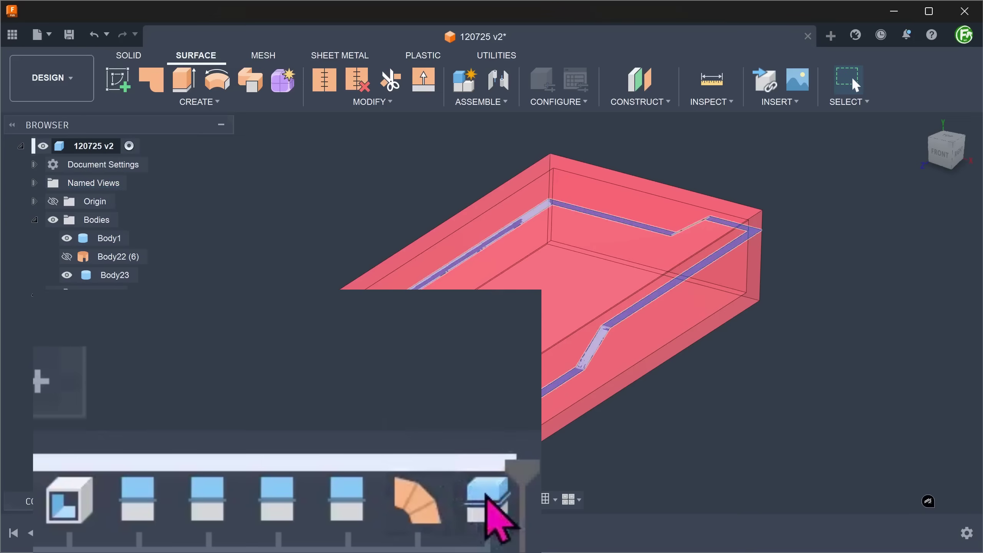
Delete the Split Body, Ruled and Shell features from the design history, keeping the four face splits.
{"action": "left_click", "coordinate": [487, 497]}
{"action": "key", "text": "Delete"}
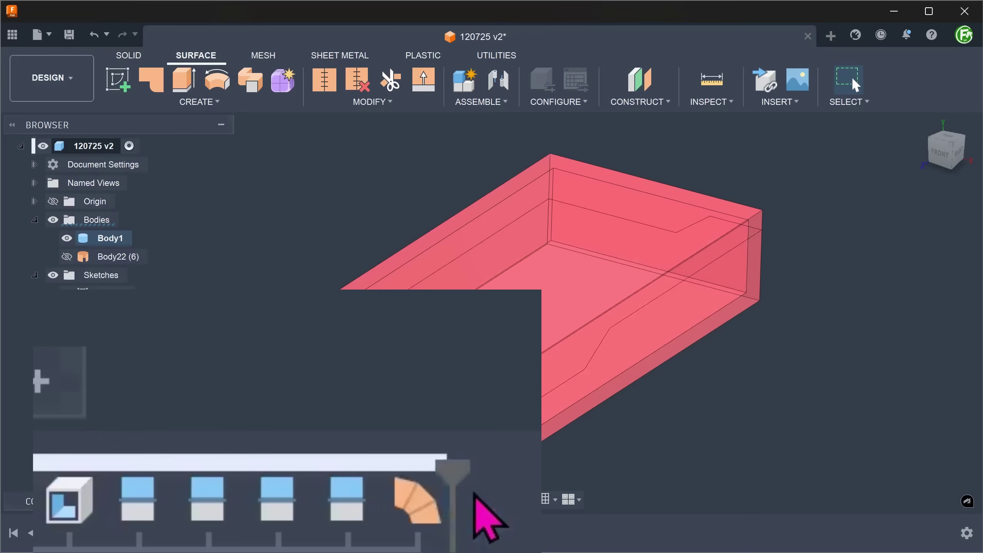
{"action": "left_click", "coordinate": [412, 483]}
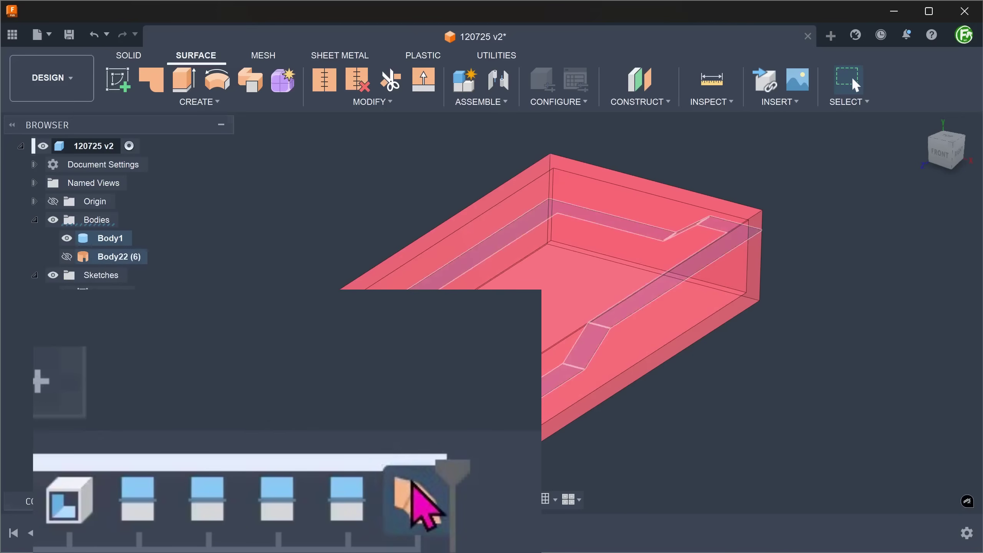
{"action": "key", "text": "Delete"}
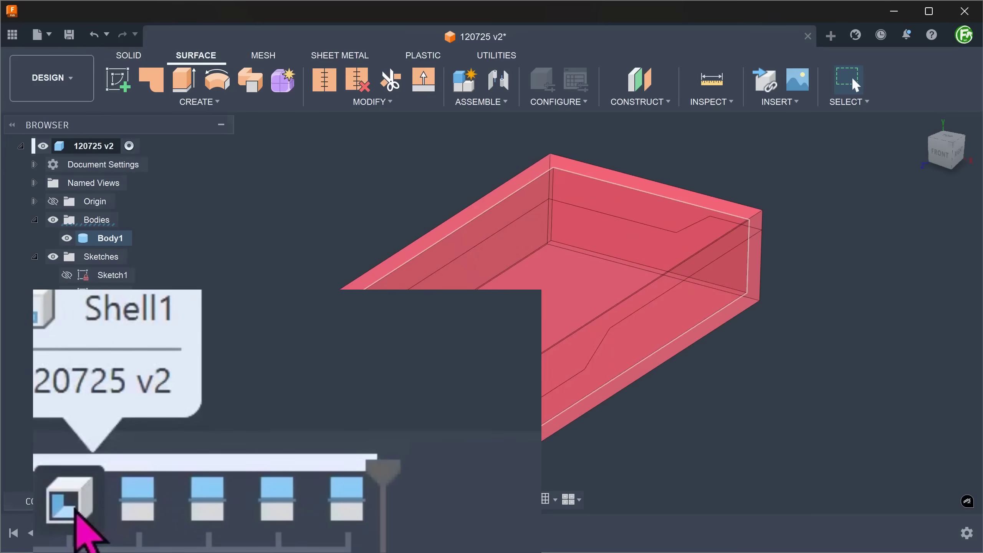
{"action": "left_click", "coordinate": [76, 510]}
{"action": "key", "text": "Delete"}
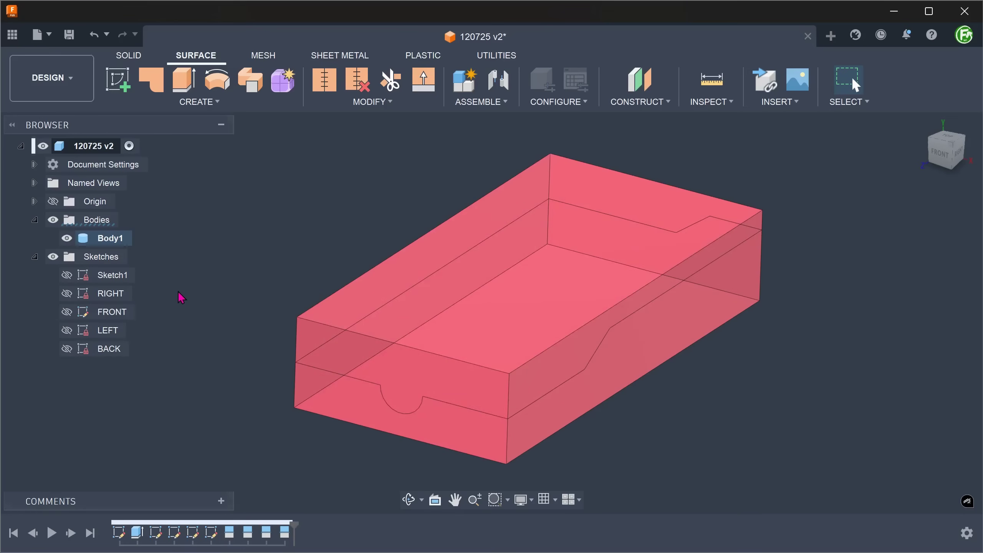
Set the opacity of Body1 to 100%.
{"action": "right_click", "coordinate": [111, 239]}
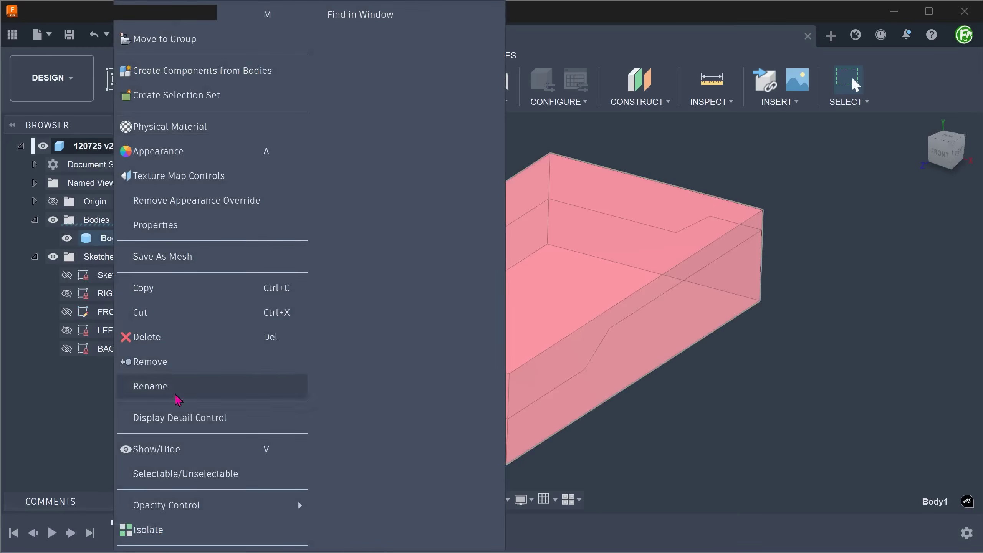
{"action": "mouse_move", "coordinate": [243, 505]}
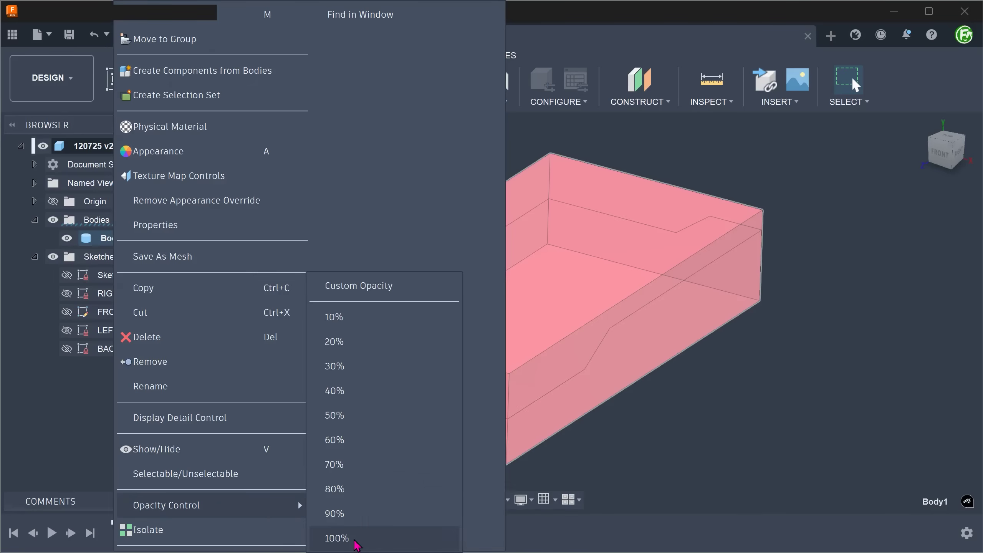
{"action": "left_click", "coordinate": [354, 538]}
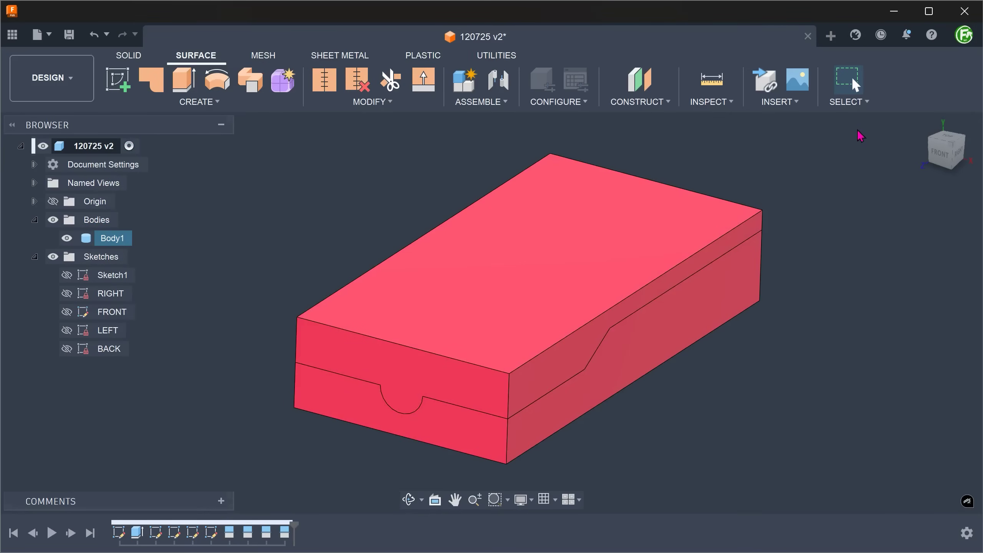
Start a Shell on Body1 and pick the top face and the upper split faces on the right and front sides for removal.
{"action": "left_click", "coordinate": [921, 131]}
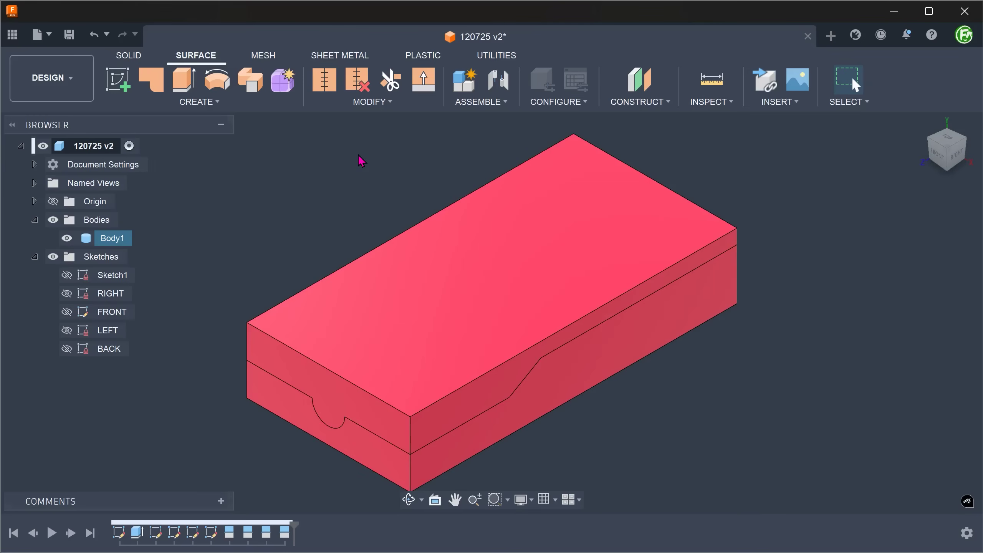
{"action": "left_click", "coordinate": [131, 58]}
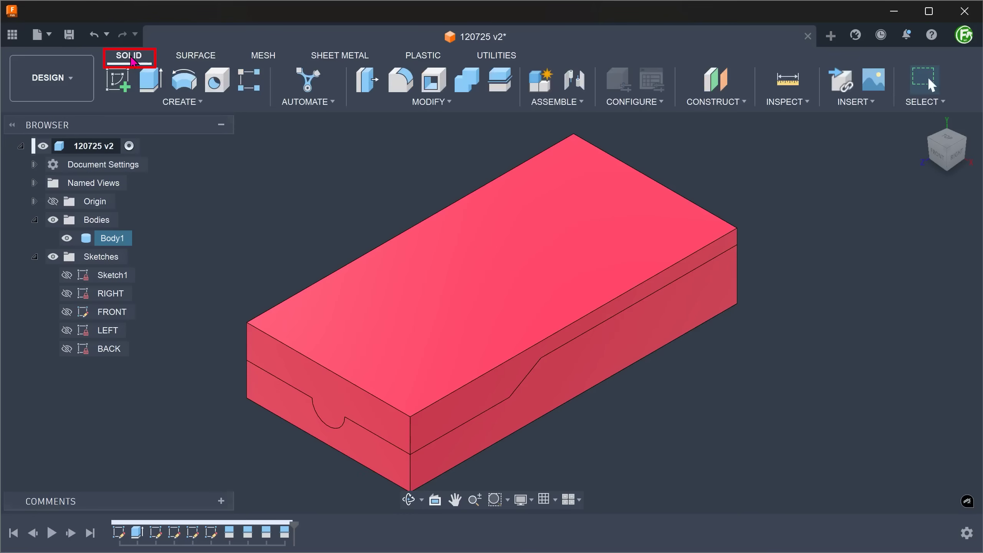
{"action": "left_click", "coordinate": [403, 101]}
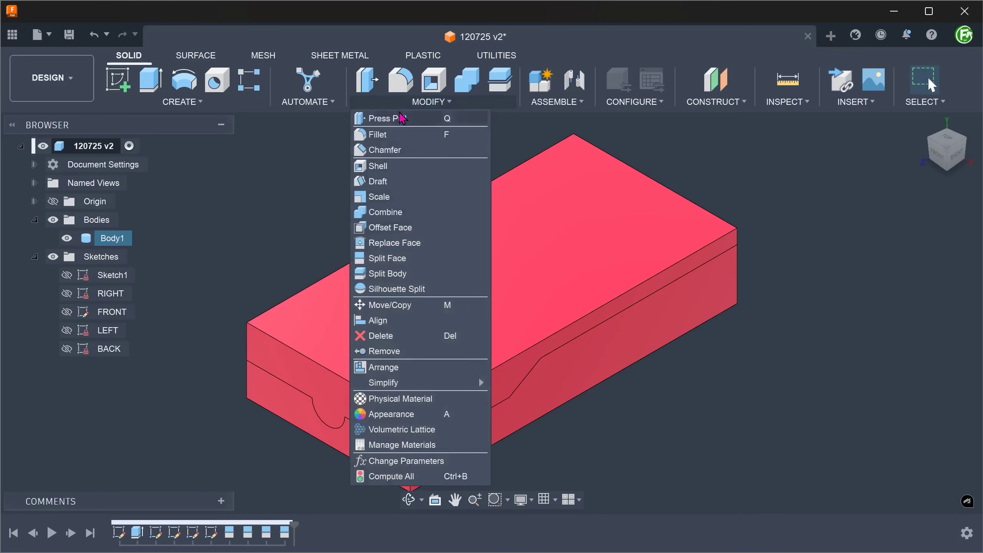
{"action": "left_click", "coordinate": [412, 167]}
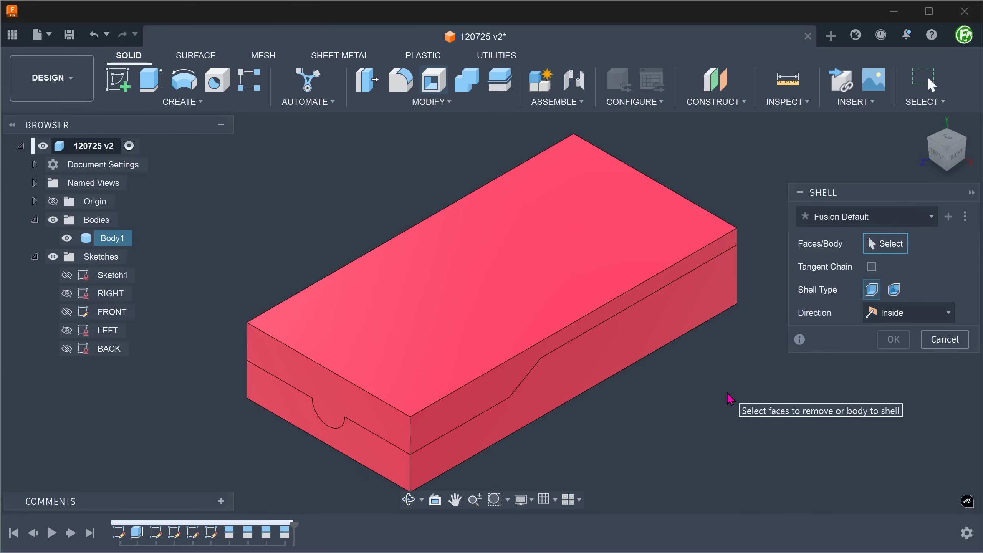
{"action": "middle_click_drag", "start_coordinate": [726, 402], "coordinate": [566, 427], "text": "shift"}
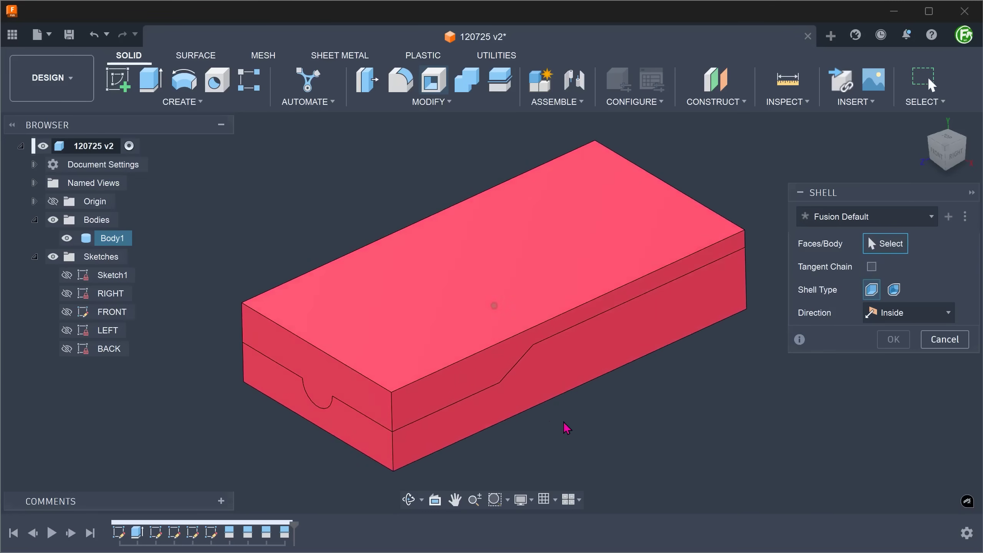
{"action": "left_click", "coordinate": [474, 381]}
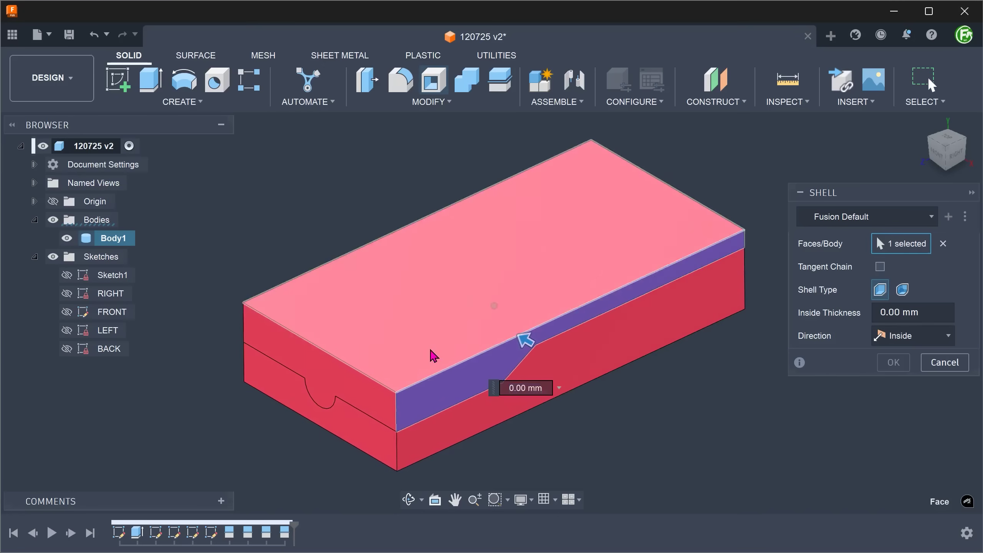
{"action": "left_click", "coordinate": [433, 355]}
{"action": "left_click", "coordinate": [333, 380]}
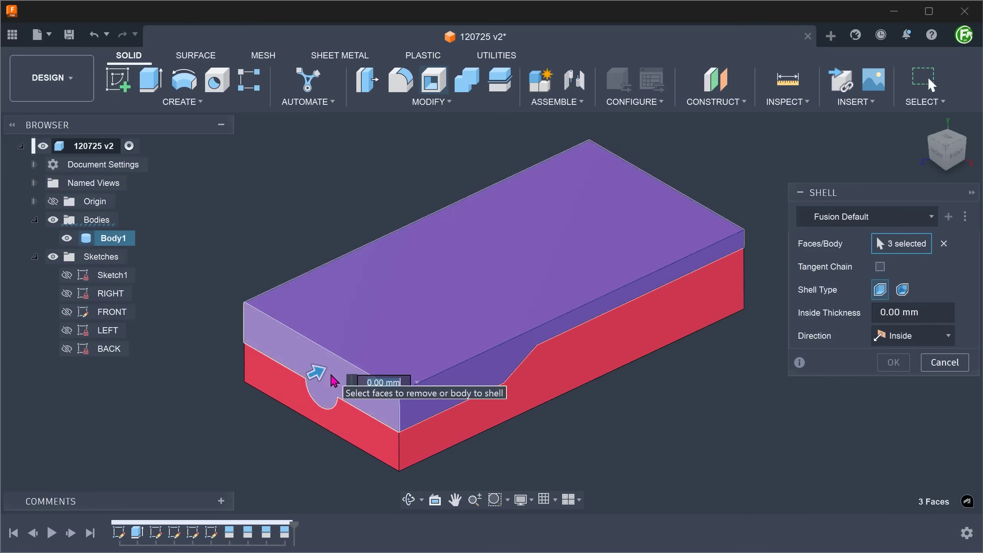
Add the upper split faces on the left and back sides and shell the body with a 2 mm inside thickness.
{"action": "middle_click_drag", "start_coordinate": [250, 235], "coordinate": [342, 318], "text": "shift"}
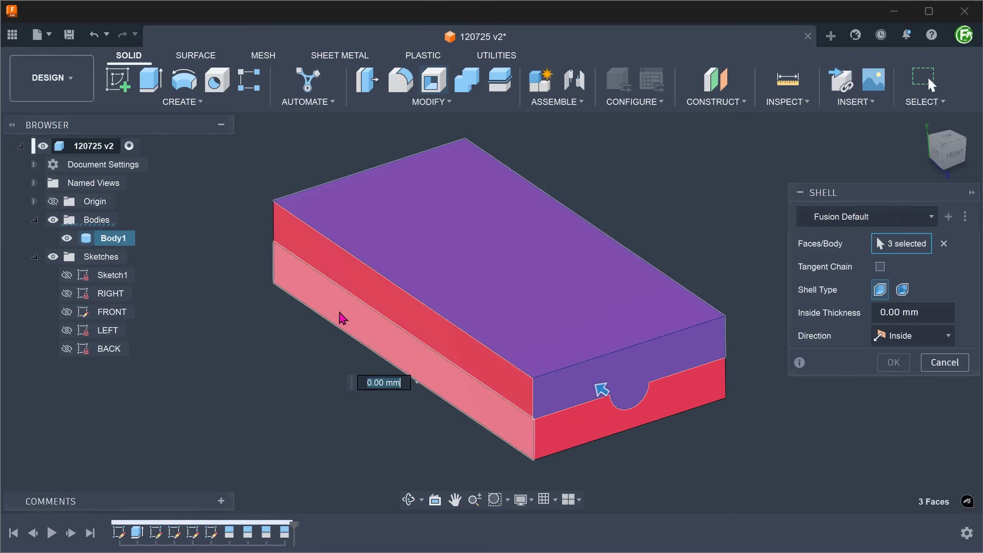
{"action": "left_click", "coordinate": [342, 317]}
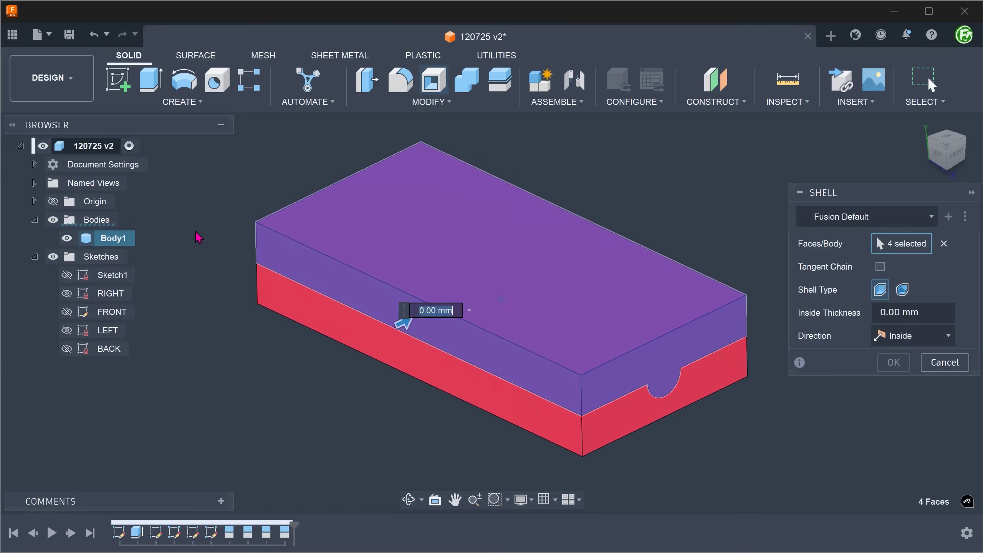
{"action": "middle_click_drag", "start_coordinate": [196, 232], "coordinate": [246, 386], "text": "shift"}
{"action": "left_click", "coordinate": [340, 364]}
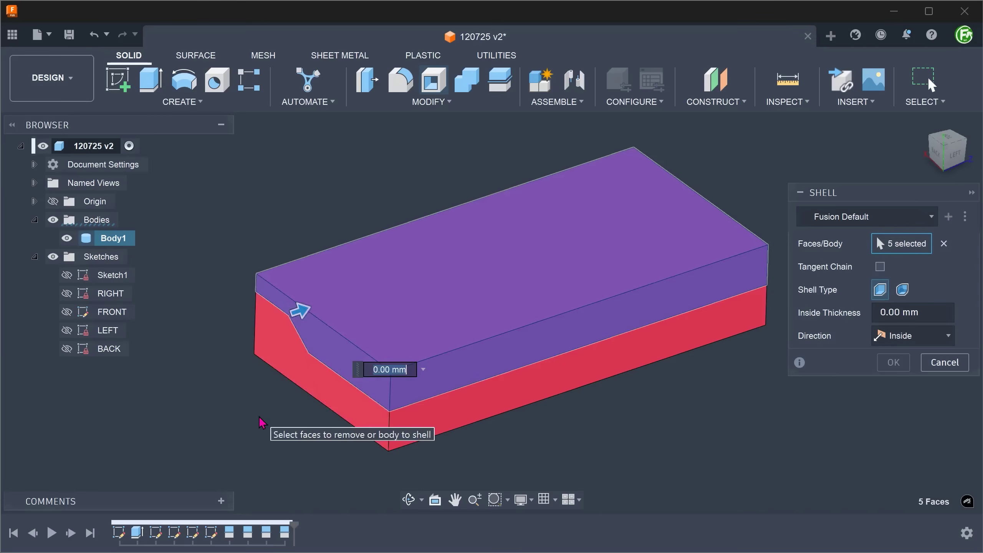
{"action": "key", "text": "Return"}
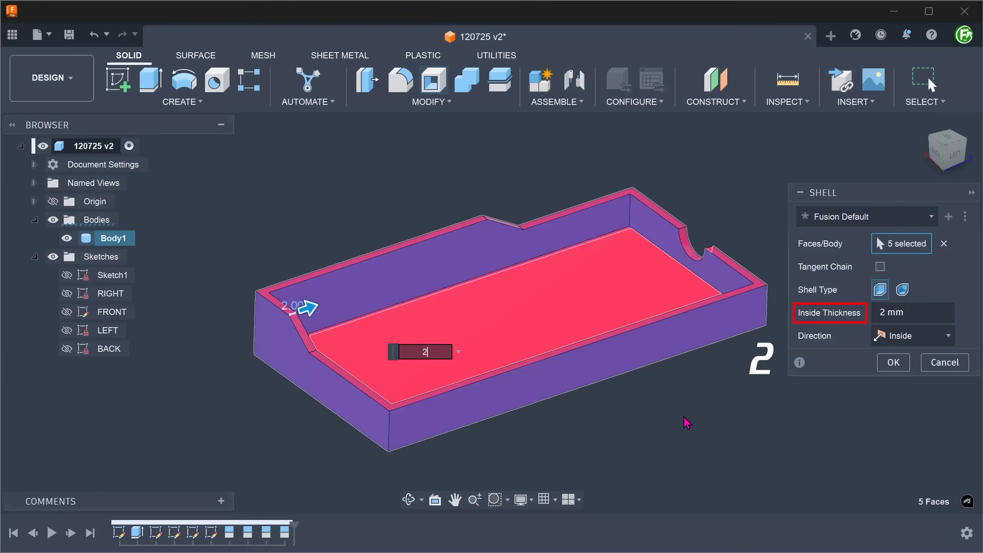
{"action": "left_click", "coordinate": [886, 366]}
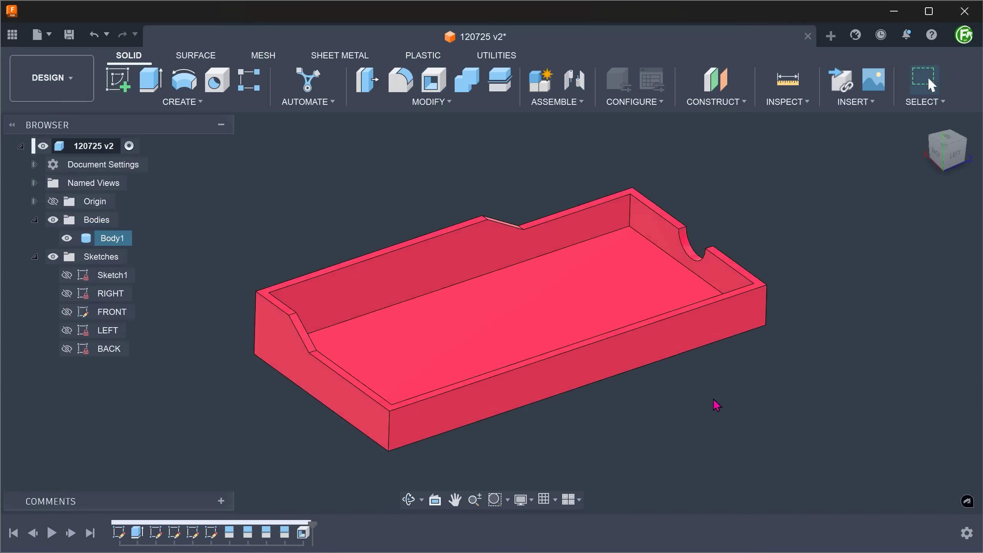
{"action": "middle_click_drag", "start_coordinate": [716, 404], "coordinate": [221, 385], "text": "shift"}
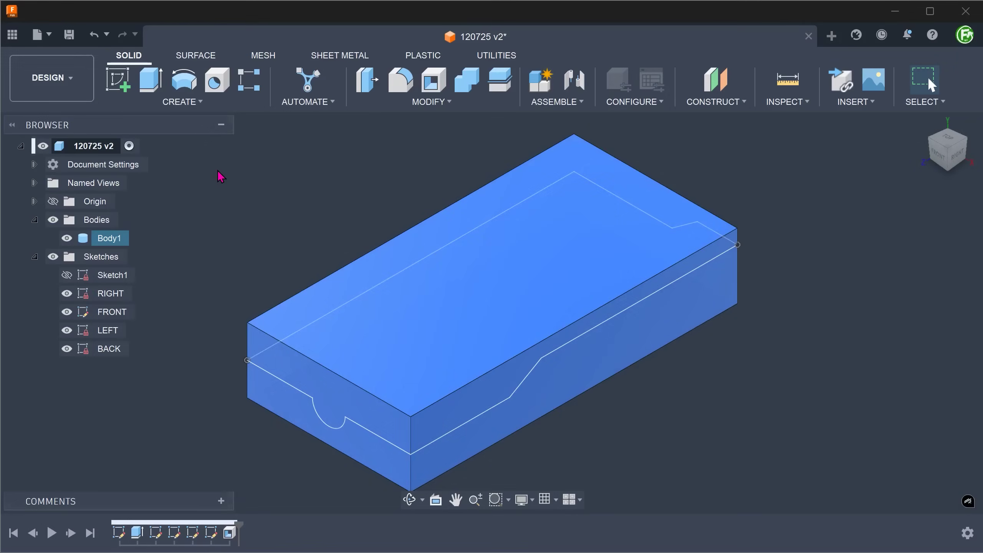
Cut the hollow box body with a 4 mm square Pipe following the sketched paths around all four sides.
{"action": "left_click", "coordinate": [182, 101]}
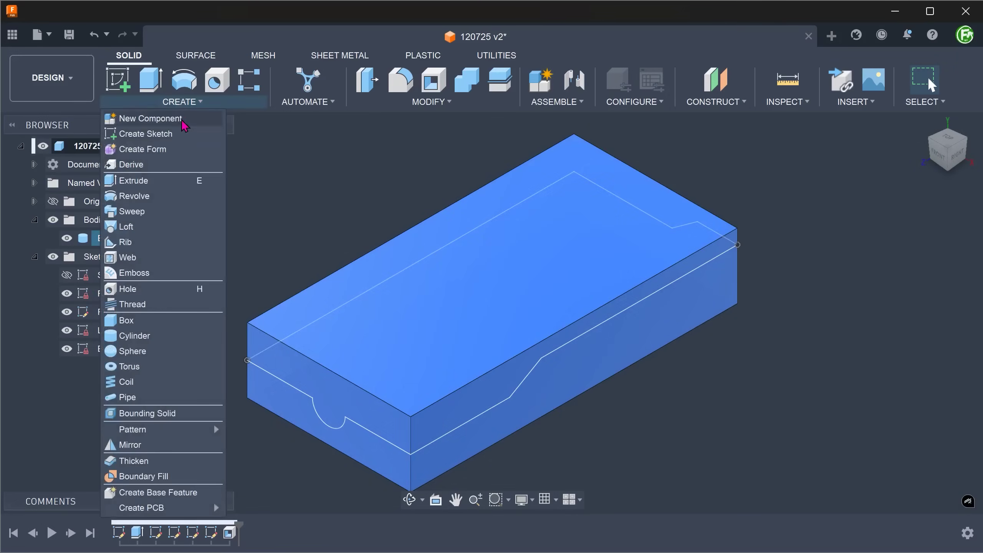
{"action": "left_click", "coordinate": [192, 398]}
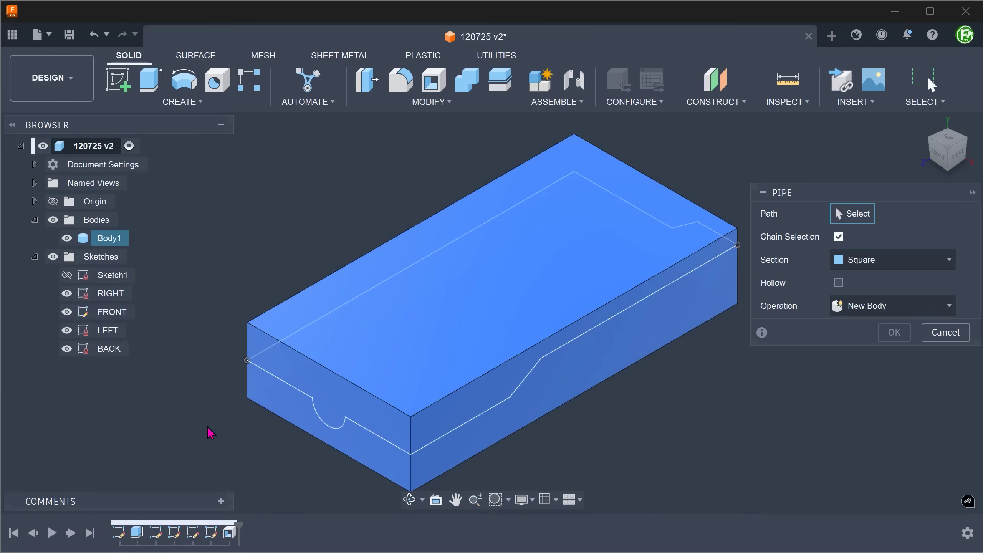
{"action": "left_click", "coordinate": [391, 448]}
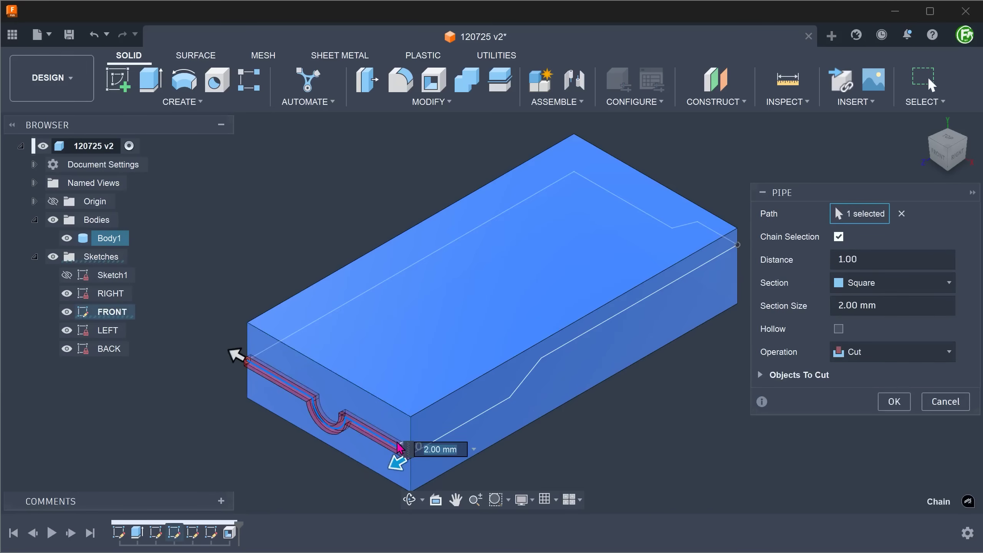
{"action": "middle_click_drag", "start_coordinate": [647, 417], "coordinate": [682, 372], "text": "shift"}
{"action": "left_click", "coordinate": [582, 355]}
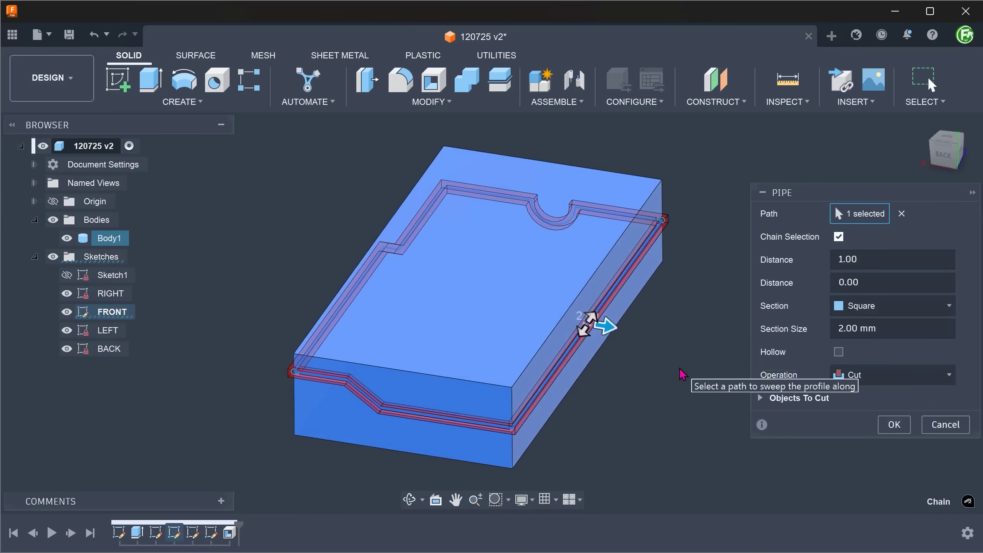
{"action": "left_click", "coordinate": [897, 333]}
{"action": "type", "text": "4"}
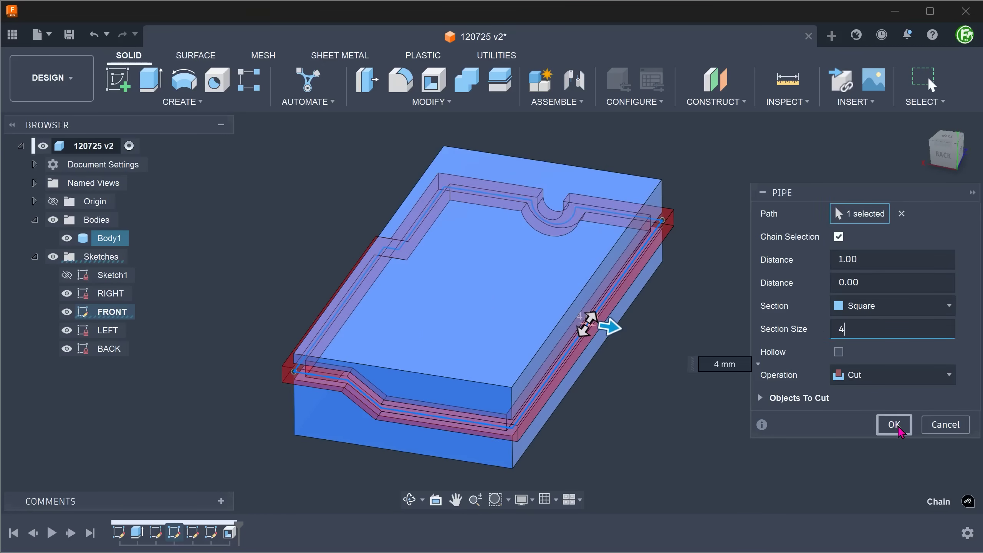
{"action": "left_click", "coordinate": [894, 425]}
Hide the BACK, LEFT, FRONT and RIGHT sketches.
{"action": "left_click", "coordinate": [66, 367]}
{"action": "left_click", "coordinate": [67, 349]}
{"action": "left_click", "coordinate": [67, 329]}
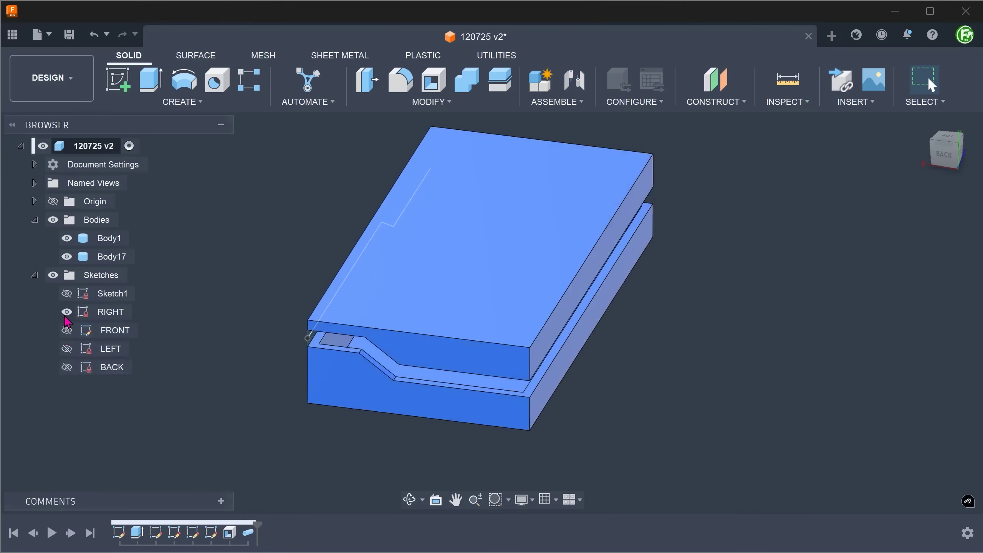
{"action": "left_click", "coordinate": [67, 312]}
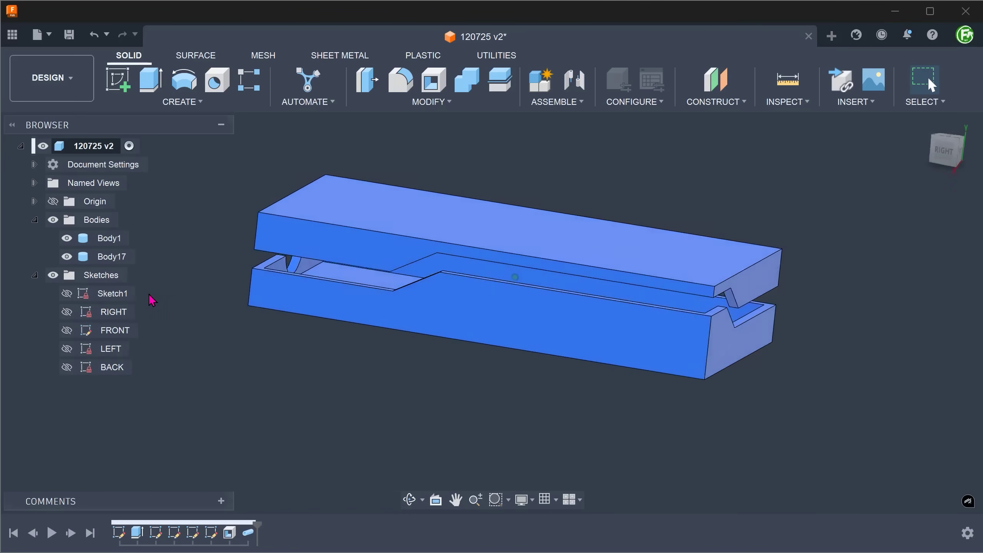